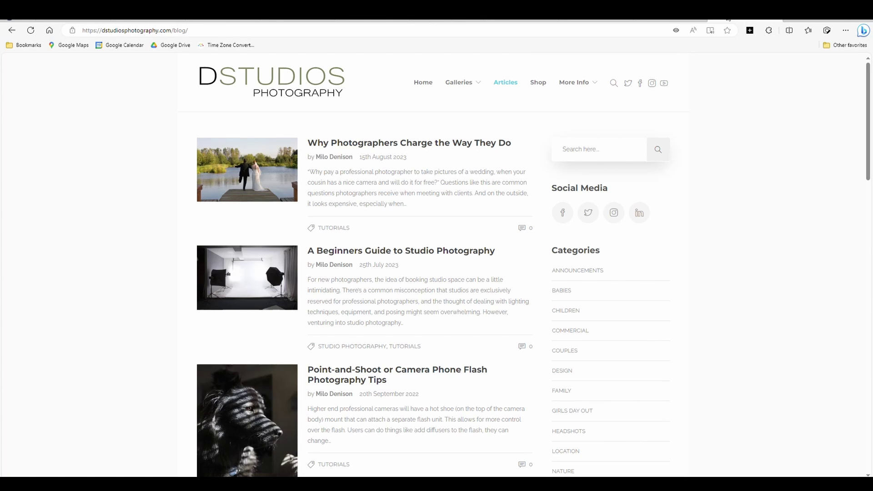
Flip between the YouTube channel and photography blog tabs in Edge, ending on the channel tab
click(318, 25)
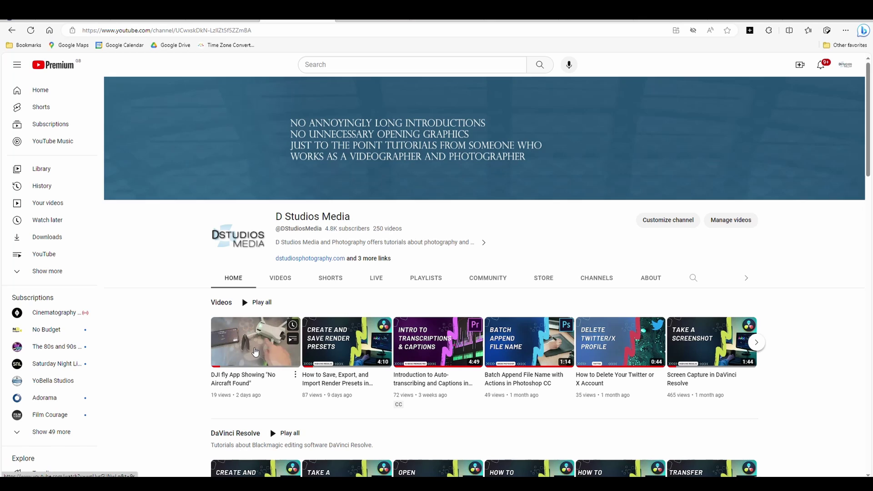
click(705, 20)
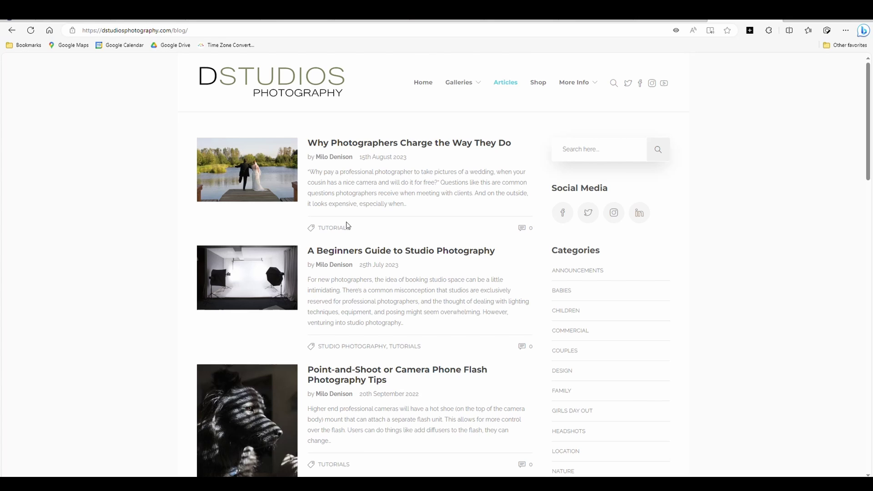
click(297, 21)
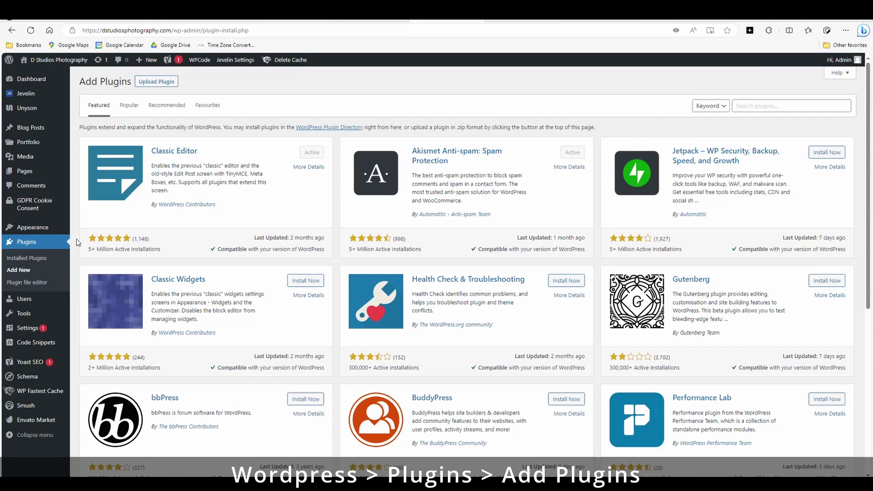
Search the plugin directory for Auto YouTube Importer, briefly viewing the No Budget Filmcast site
click(773, 106)
text(Auto YouTube Importer)
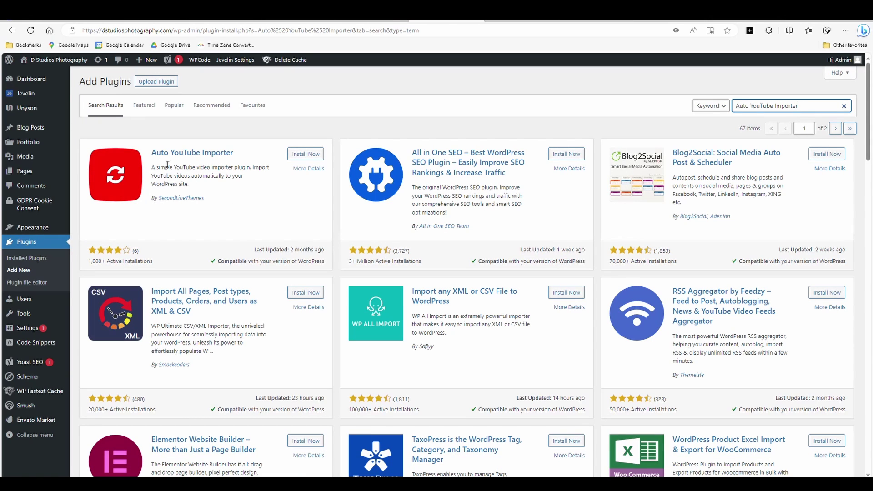
click(670, 21)
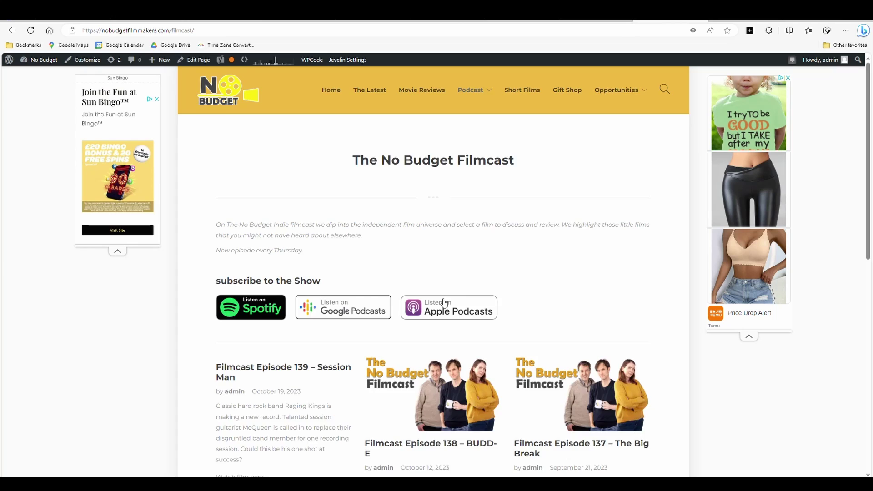
scroll(444, 301, down, 8)
scroll(441, 299, up, 8)
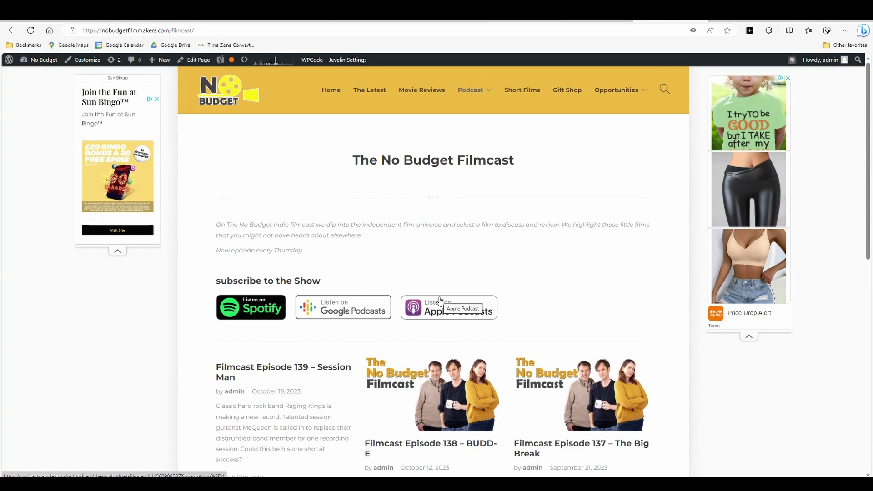
scroll(440, 300, down, 5)
scroll(440, 297, up, 4)
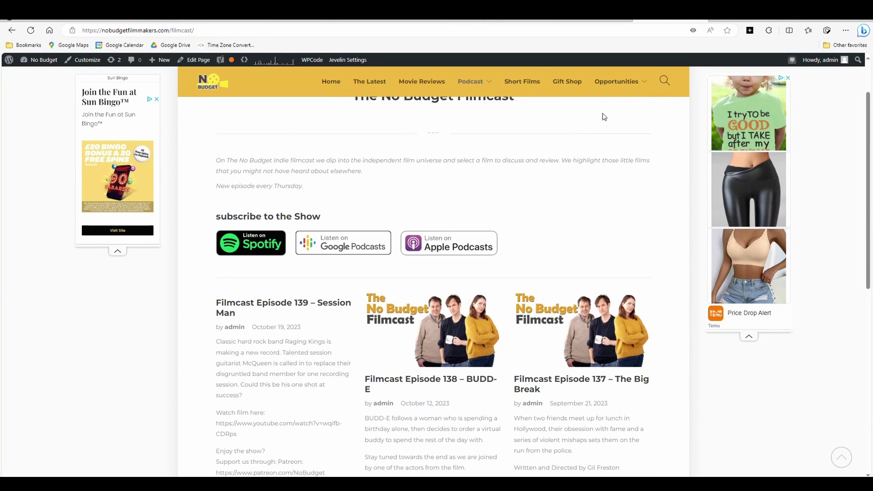
Install and activate the Auto YouTube Importer plugin from the search results
click(445, 21)
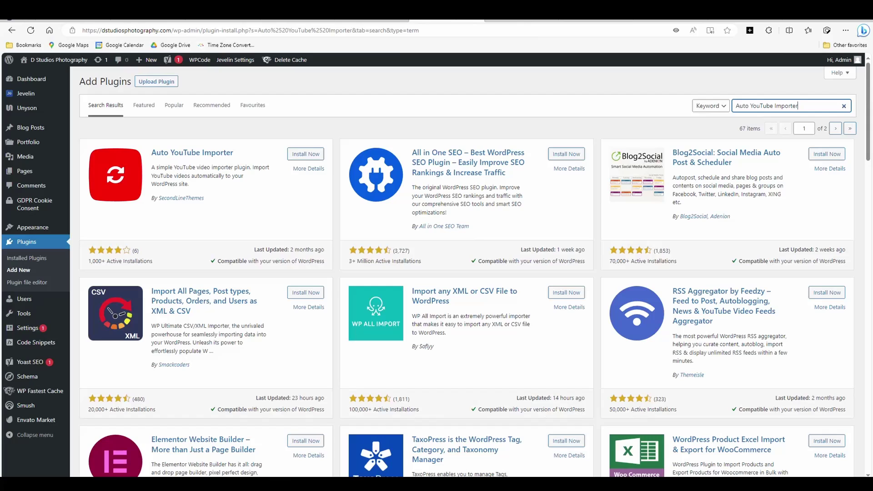
click(305, 153)
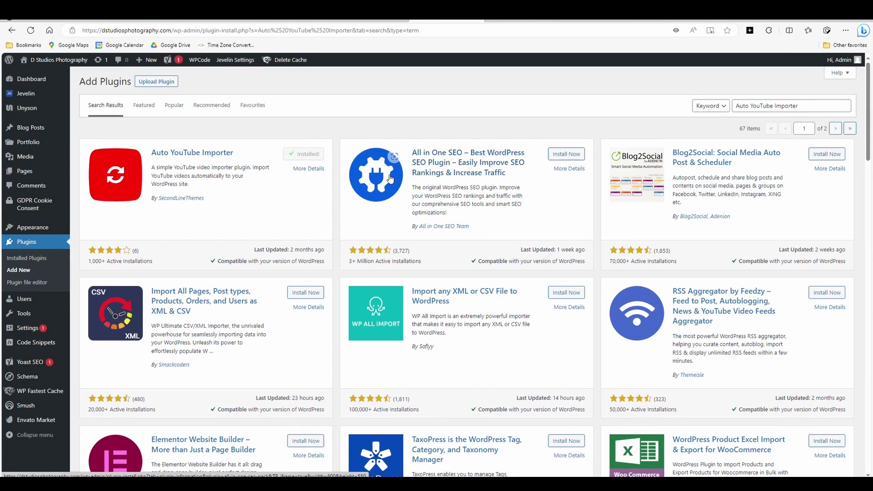
click(311, 155)
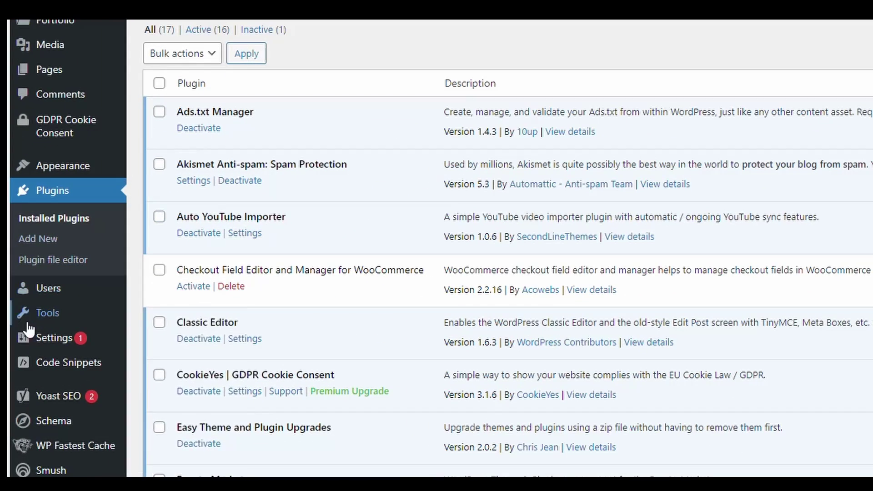
Open Tools > YouTube Importer, read its API key guide, and move to Google for Developers
mouse_move(21, 320)
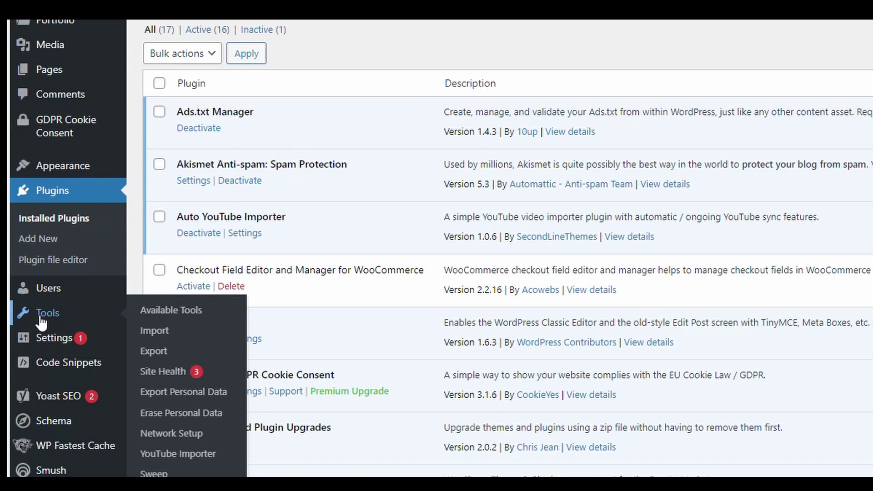
click(187, 459)
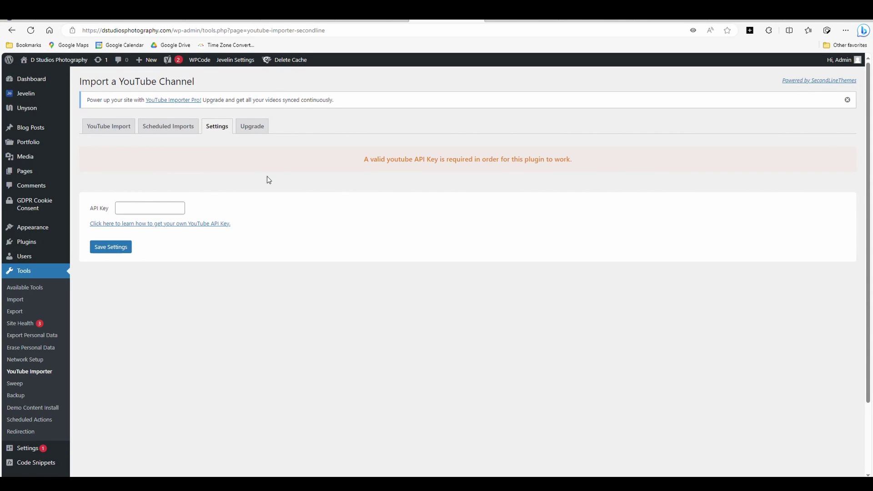
click(190, 226)
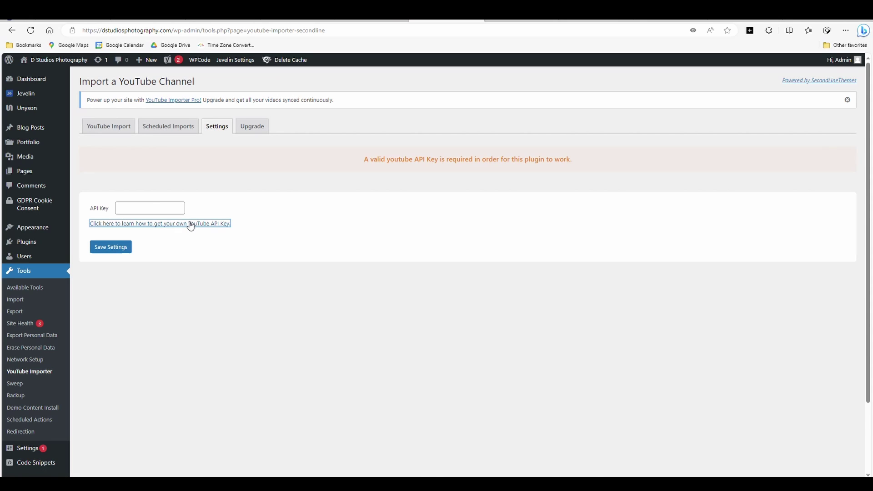
scroll(507, 171, down, 4)
scroll(507, 171, down, 3)
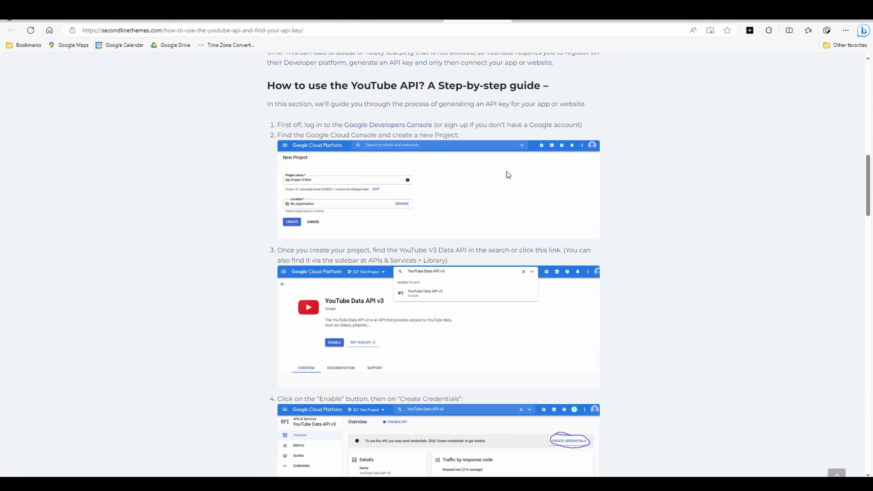
scroll(506, 171, down, 4)
scroll(506, 171, down, 8)
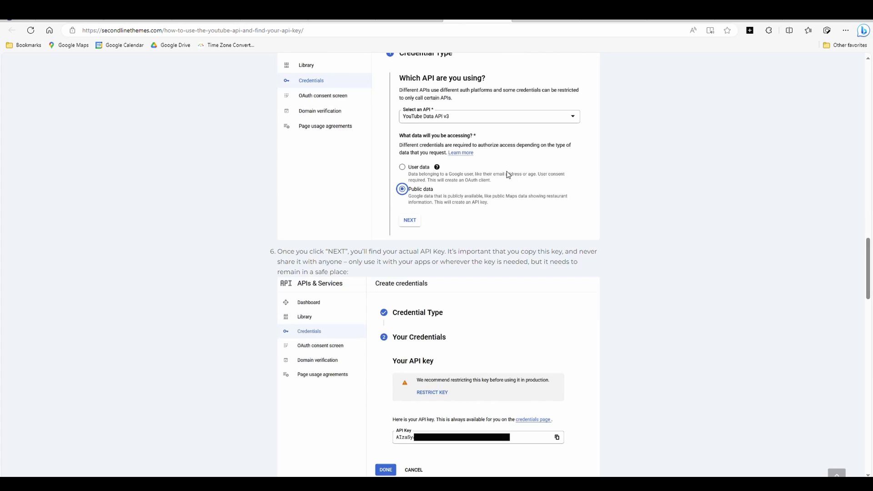
scroll(472, 225, down, 15)
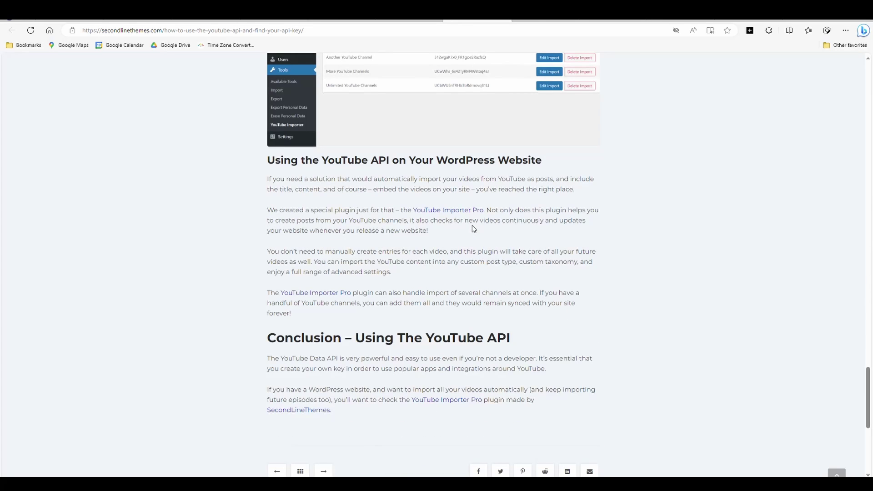
key(ctrl+Tab)
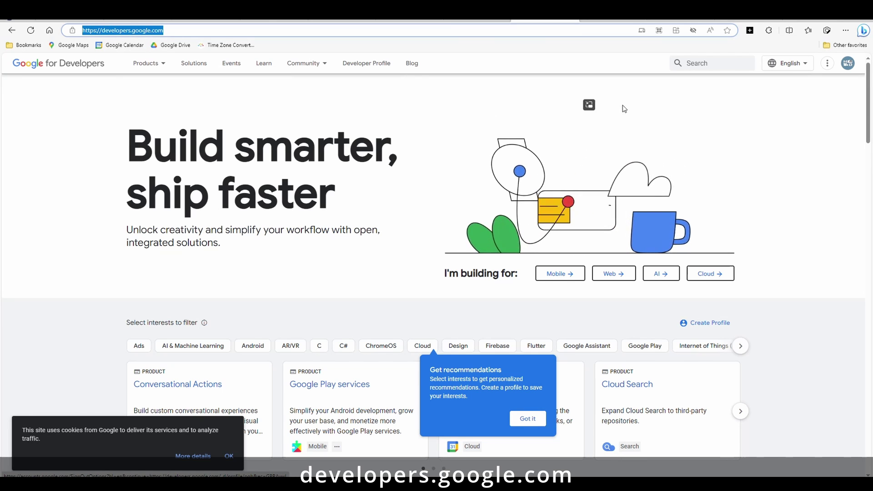
Switch Google for Developers to the studio's account and go via Products > Cloud to the Console
click(848, 63)
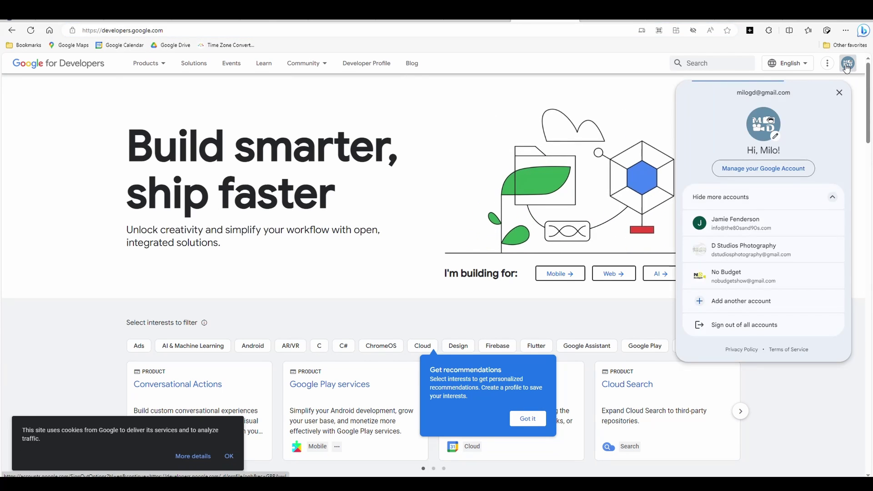
click(740, 251)
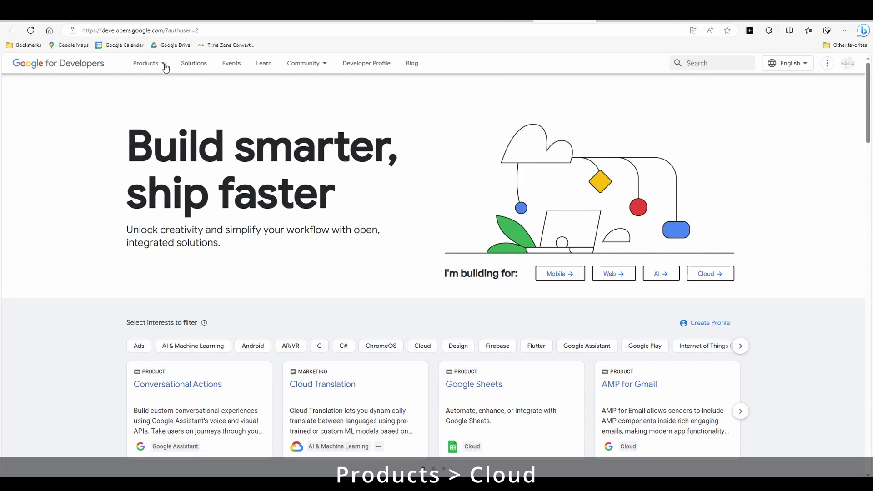
mouse_move(160, 64)
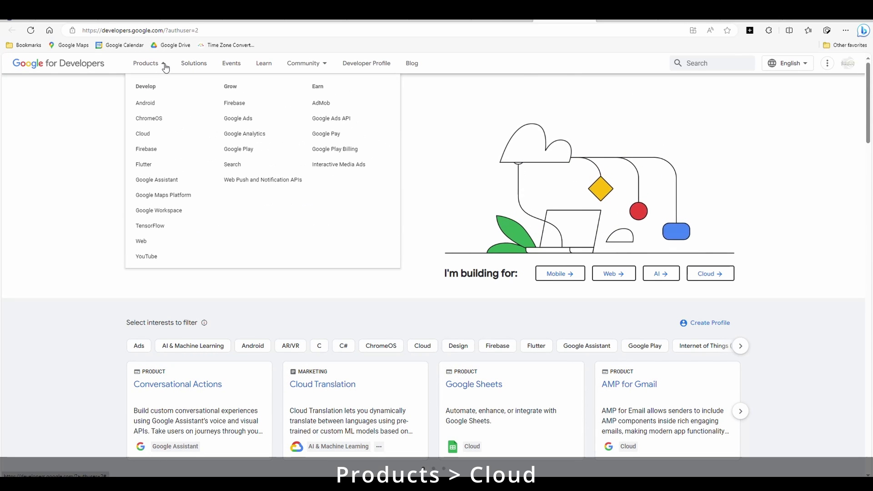
click(143, 137)
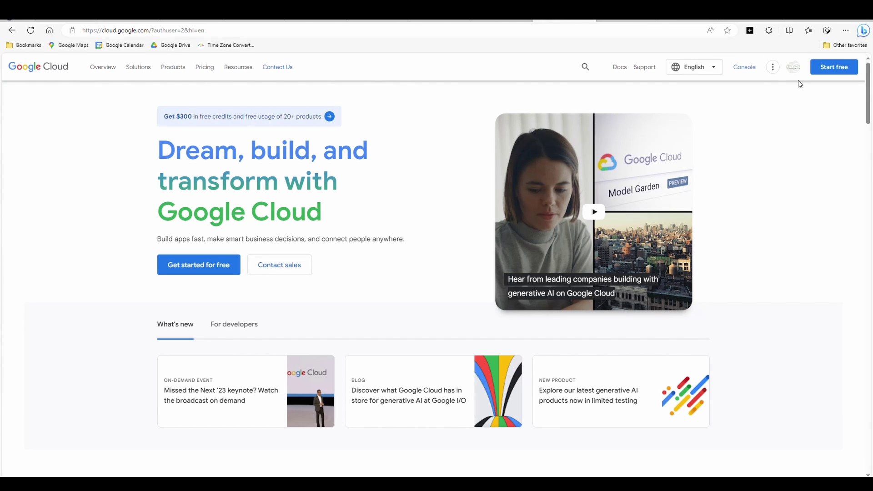
click(744, 71)
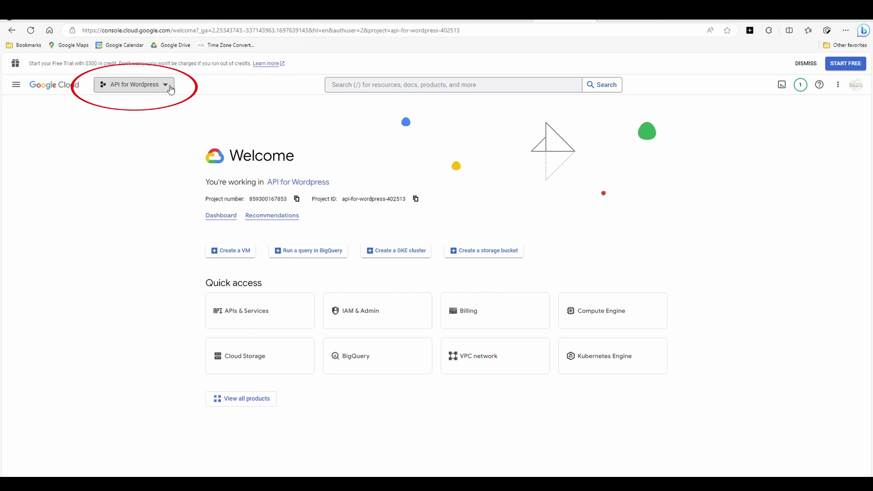
From the project picker, create a new Cloud project named 'Demo Wordpress'
click(170, 86)
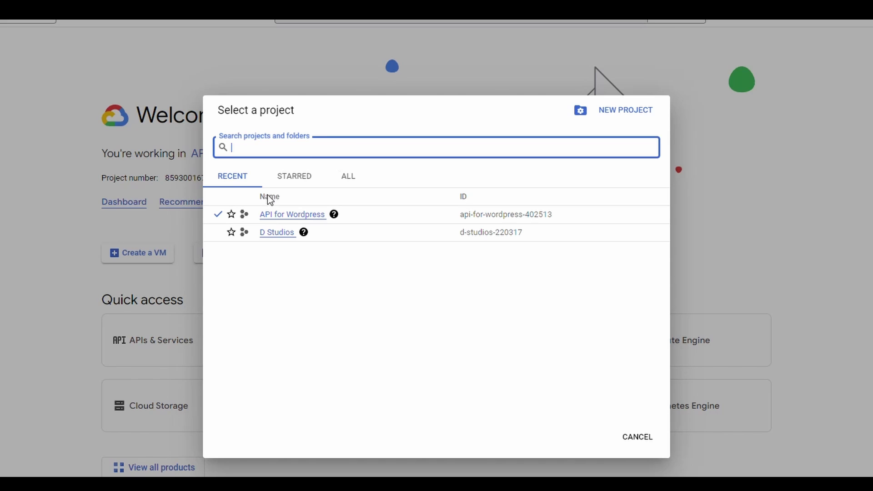
mouse_move(333, 217)
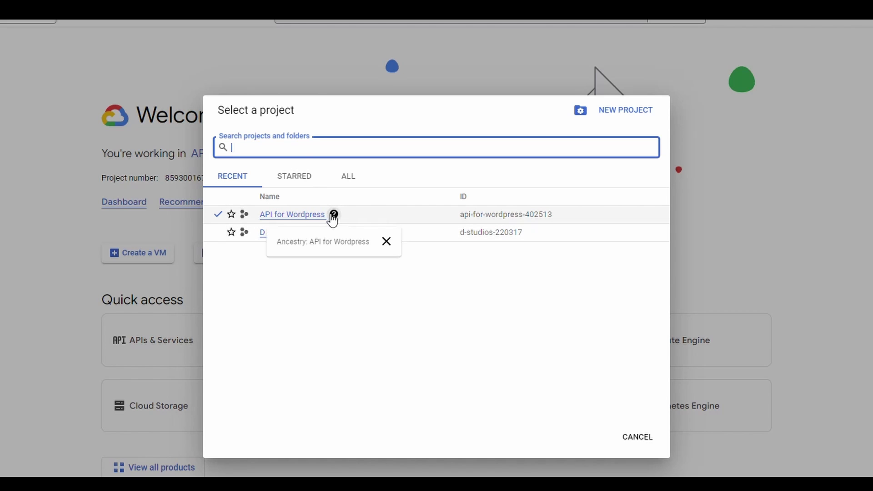
click(616, 118)
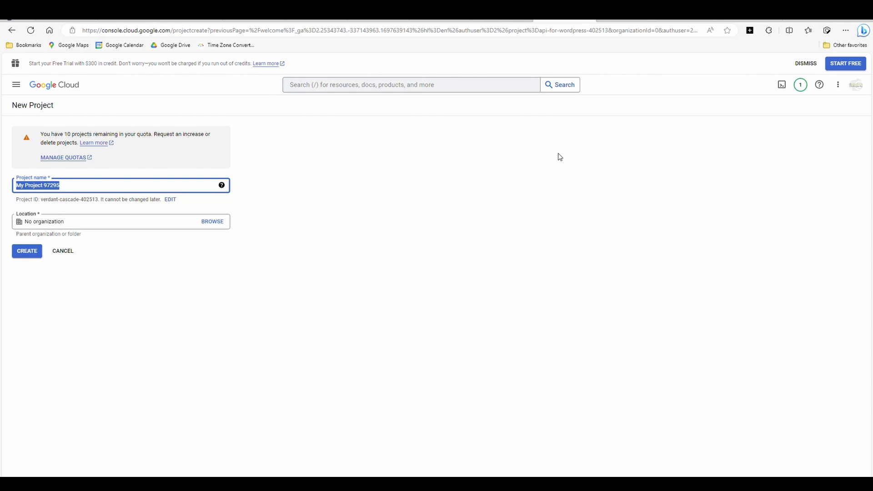
text(Demo Wordp)
key(BackSpace)
text(Wordp)
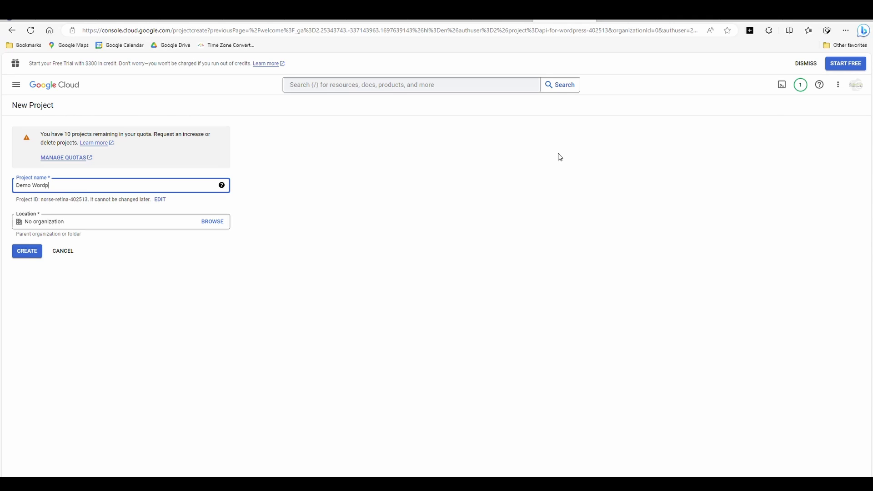
text(resress)
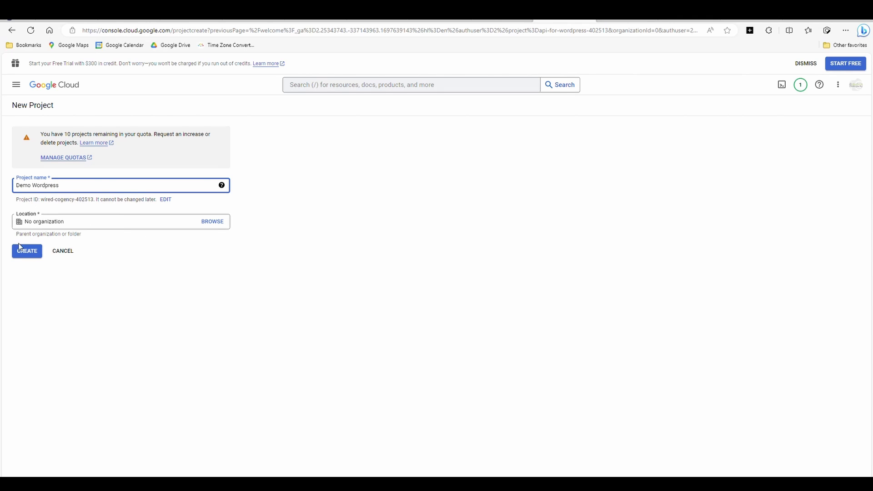
click(49, 183)
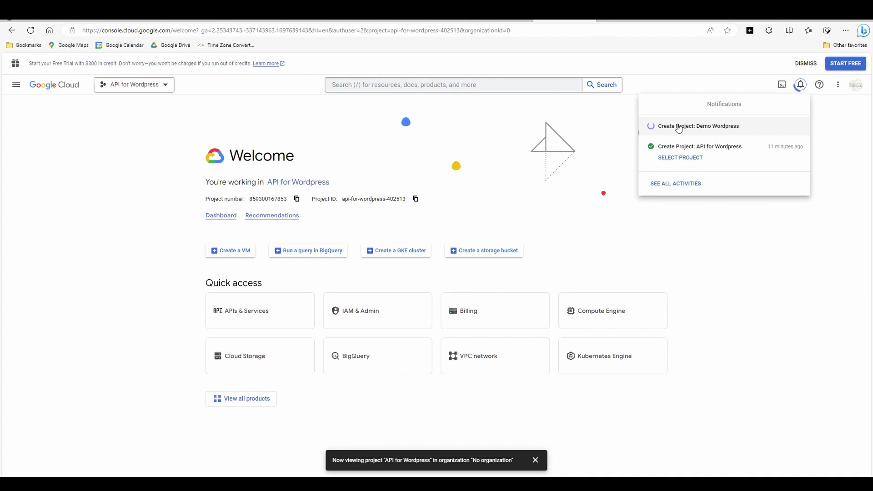
Select Demo Wordpress, search 'YouTube V3 Data API', and enable YouTube Data API v3 from Marketplace
click(707, 133)
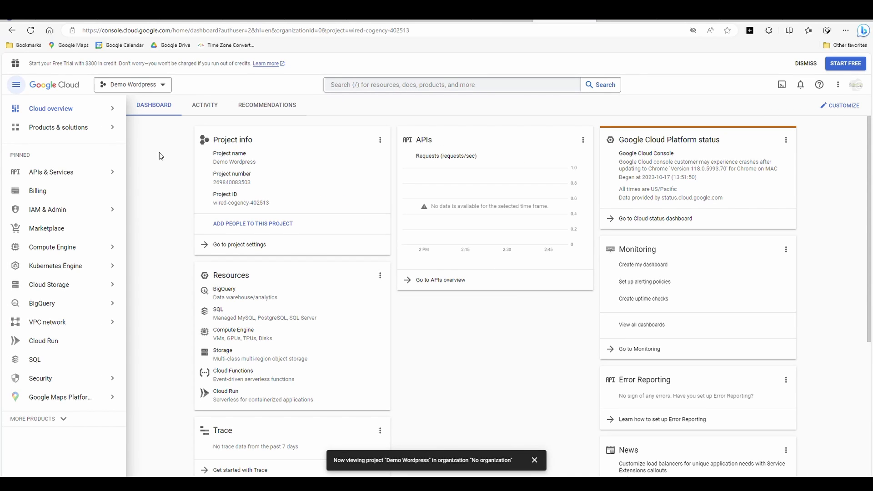
click(354, 86)
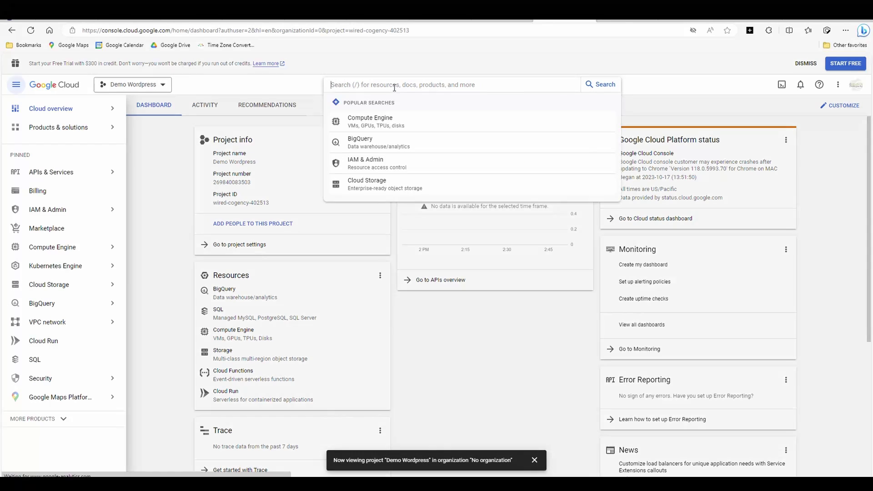
text(YouTube V3 Data API)
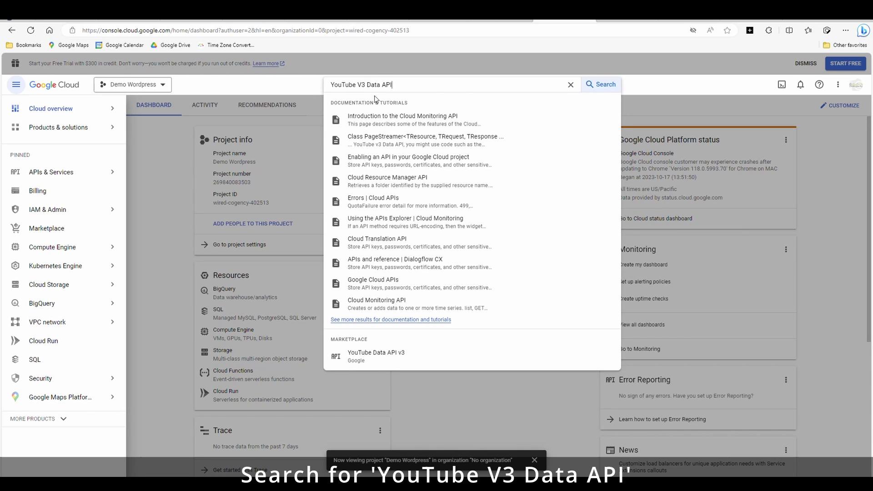
click(359, 360)
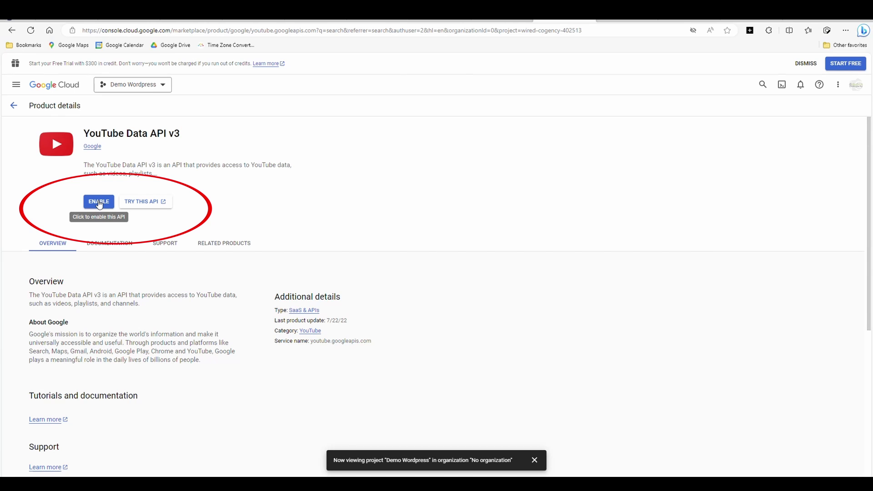
click(100, 203)
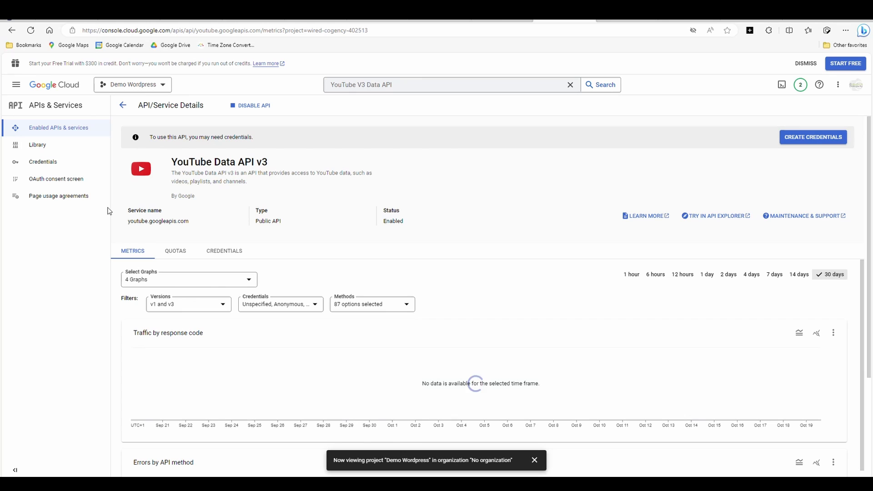
Create a Public data API key credential for YouTube Data API v3 and copy it
click(534, 461)
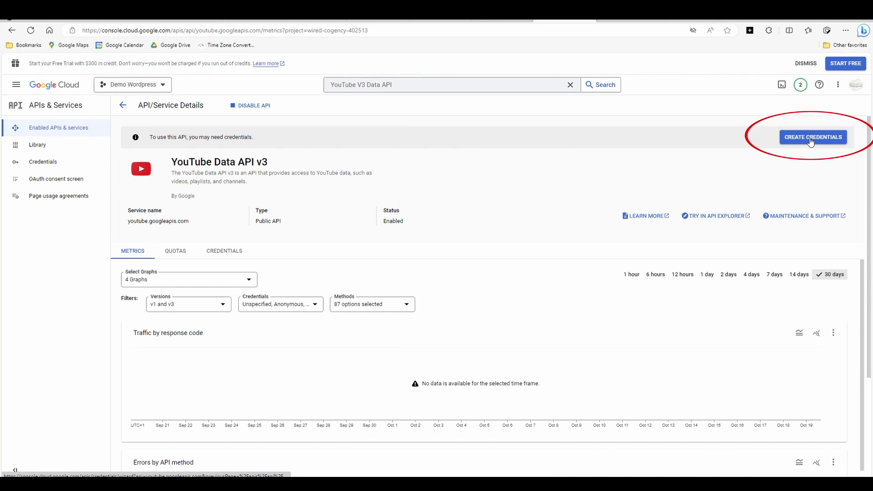
click(810, 141)
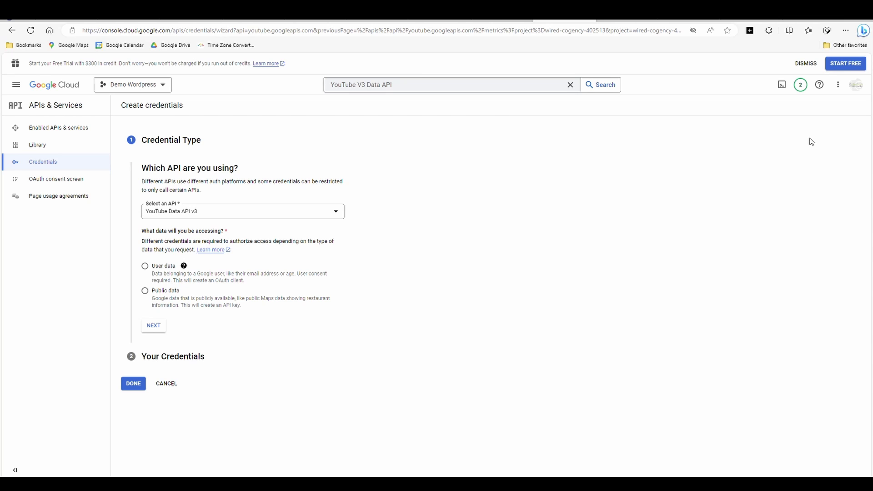
click(188, 214)
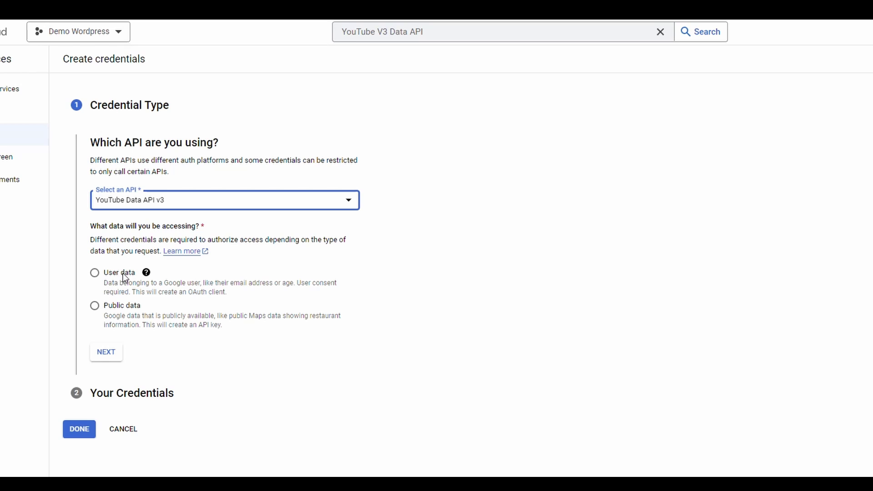
click(95, 306)
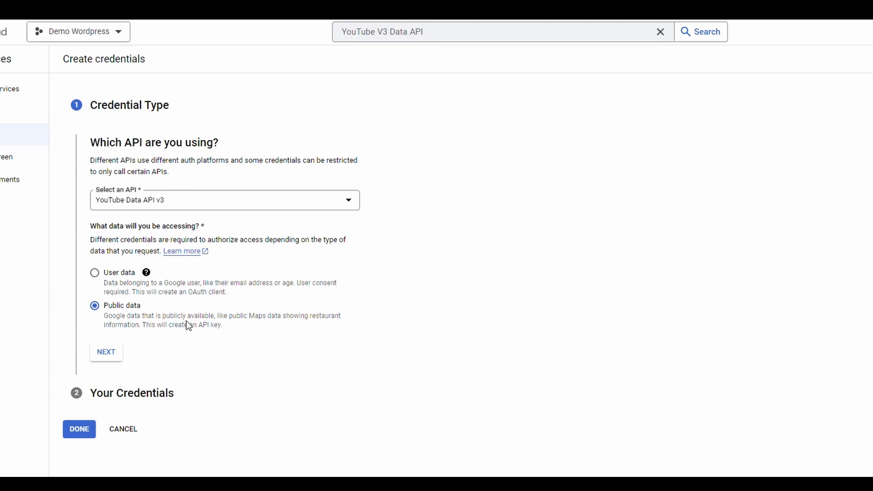
click(107, 352)
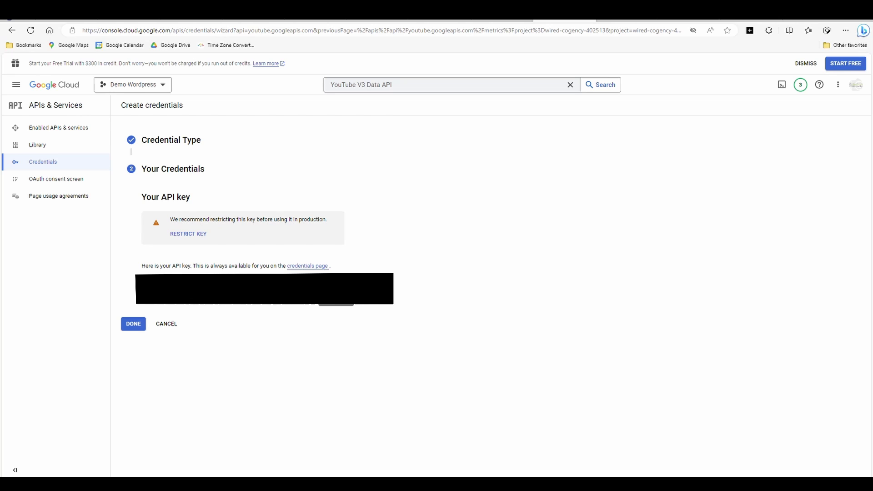
click(133, 324)
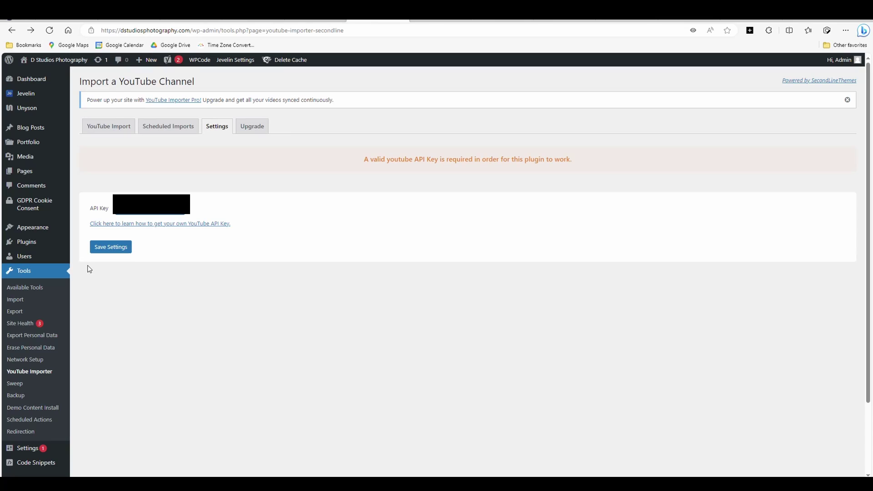
Save the pasted API key in YouTube Importer settings so it reports 'API Key is Valid'
click(112, 247)
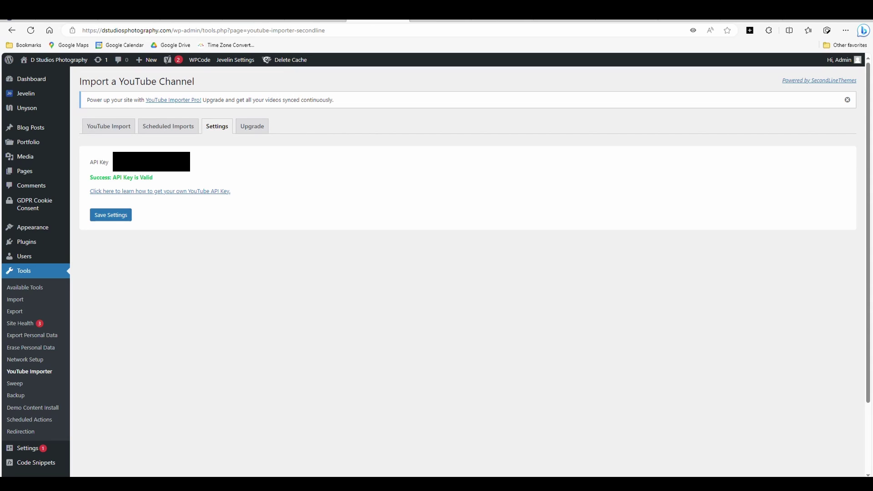
Open the YouTube Import form, review Import Type options keeping Channel, then go to the YouTube tab
click(130, 131)
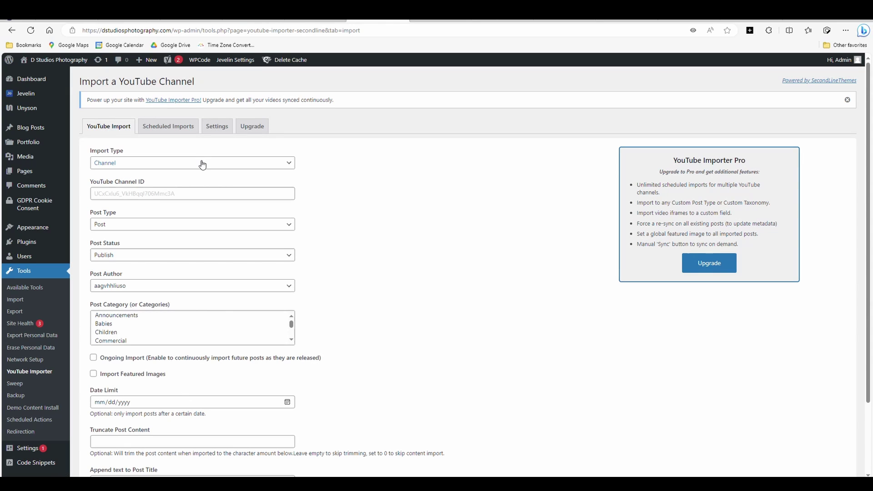
click(203, 163)
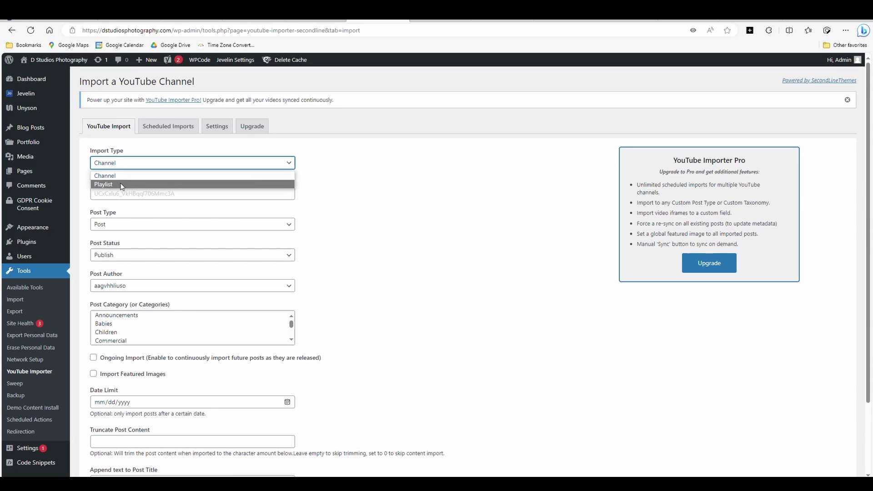
click(119, 176)
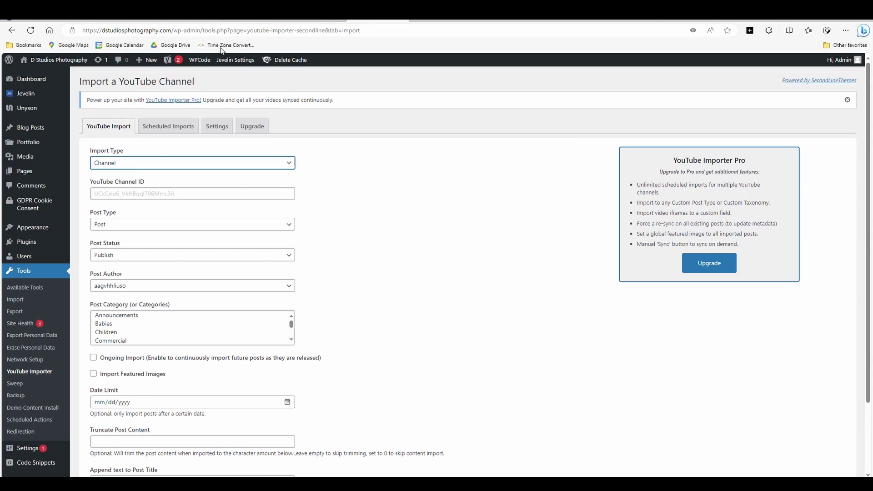
click(250, 19)
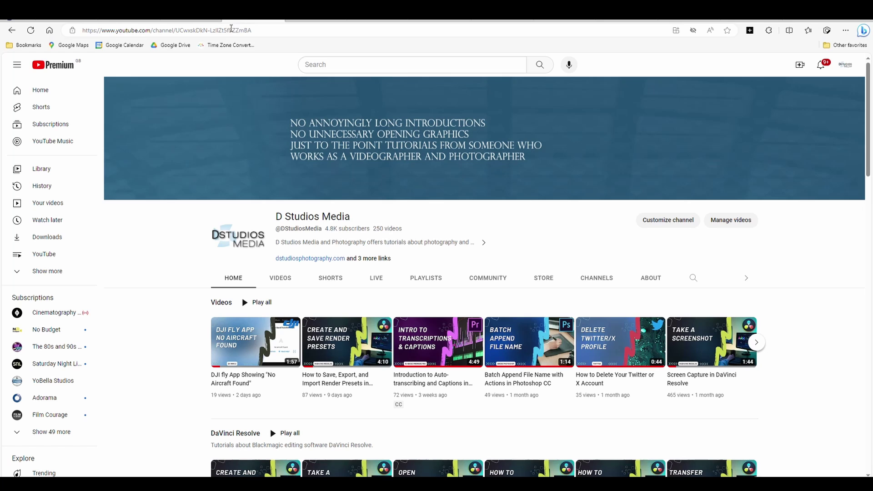
Select the channel ID in the address bar, then open the Adobe Photoshop playlist and select its list ID
click(229, 31)
drag(252, 30, 178, 36)
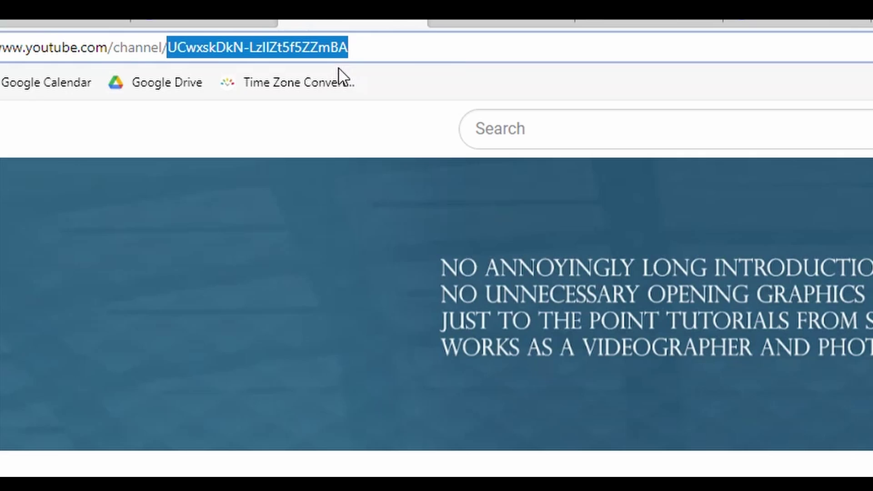
scroll(247, 380, down, 5)
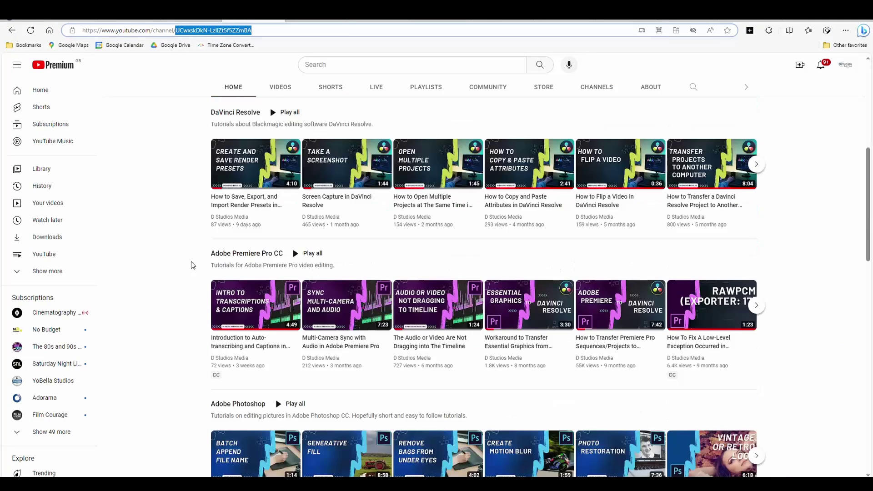
scroll(192, 265, down, 3)
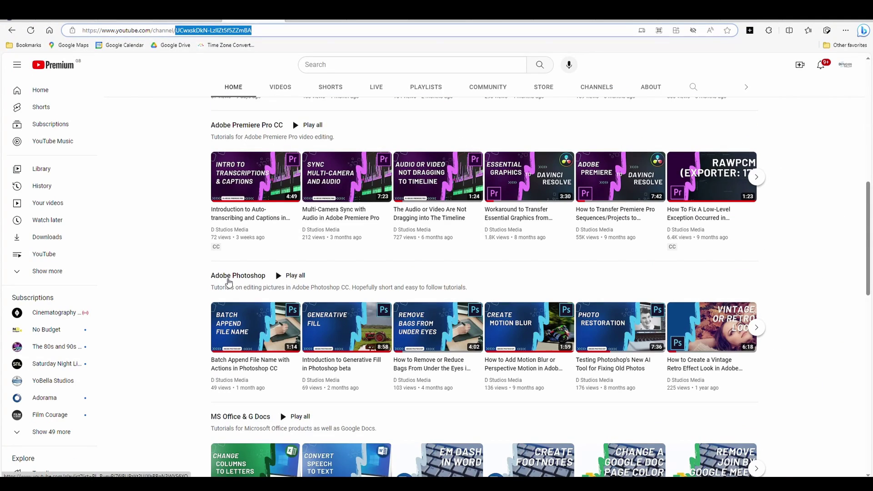
click(229, 278)
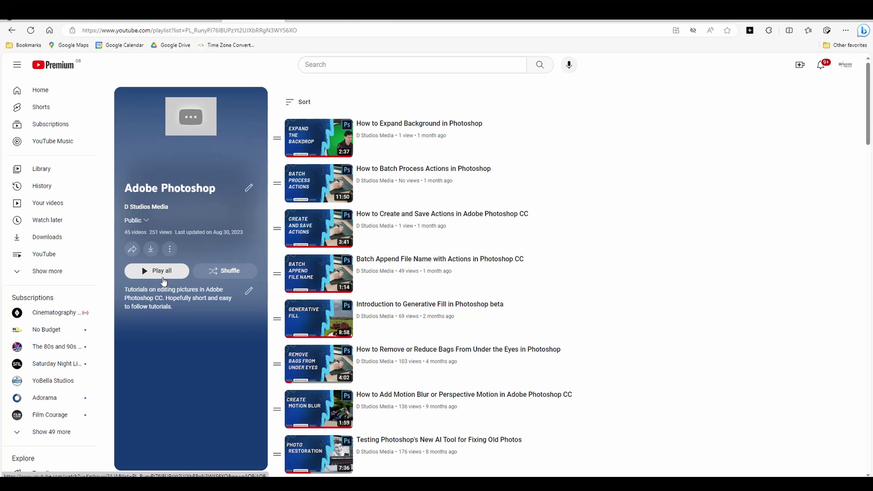
click(269, 30)
double_click(315, 34)
key(ctrl+c)
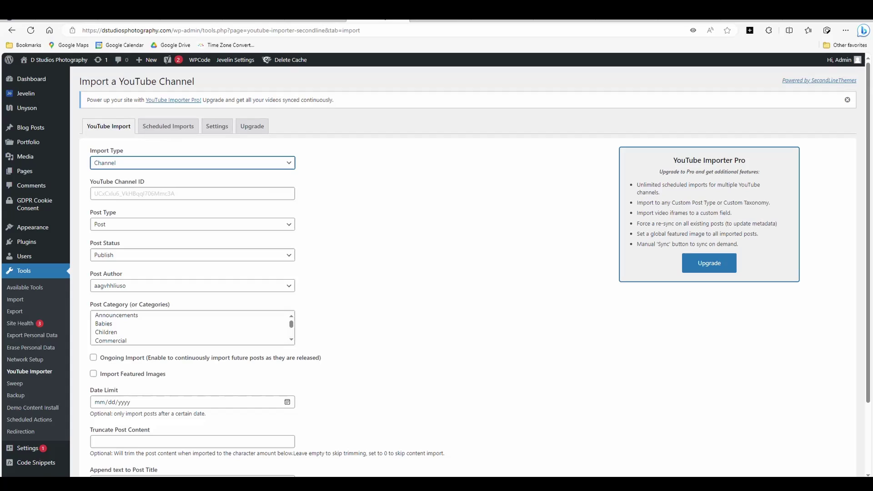
Choose Playlist as the import type, paste the playlist ID, and keep Post as the post type
click(169, 171)
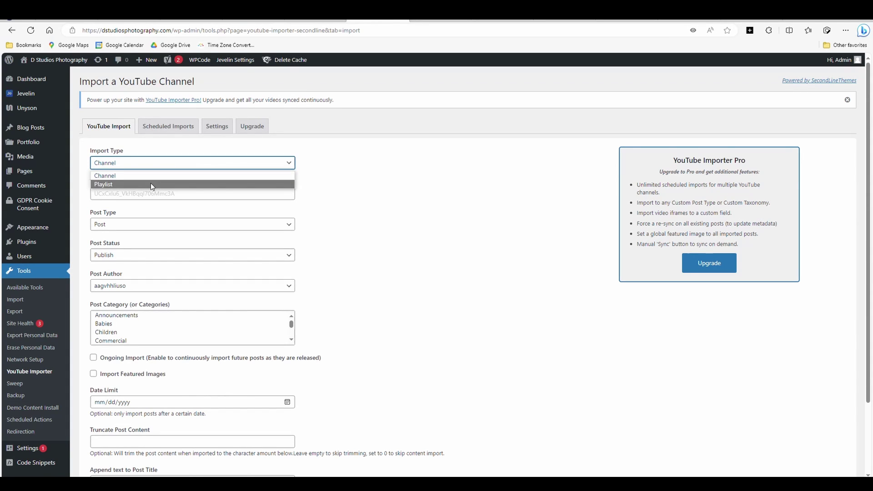
click(151, 183)
click(146, 186)
key(ctrl+v)
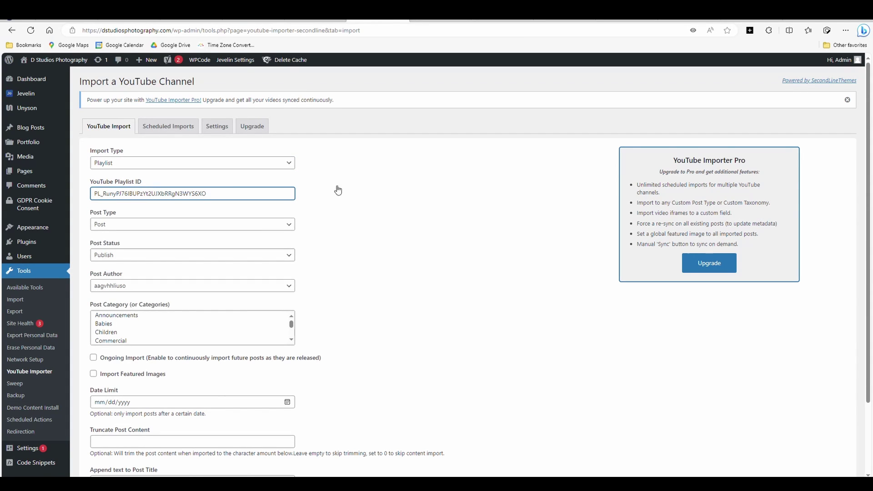
click(355, 191)
click(263, 224)
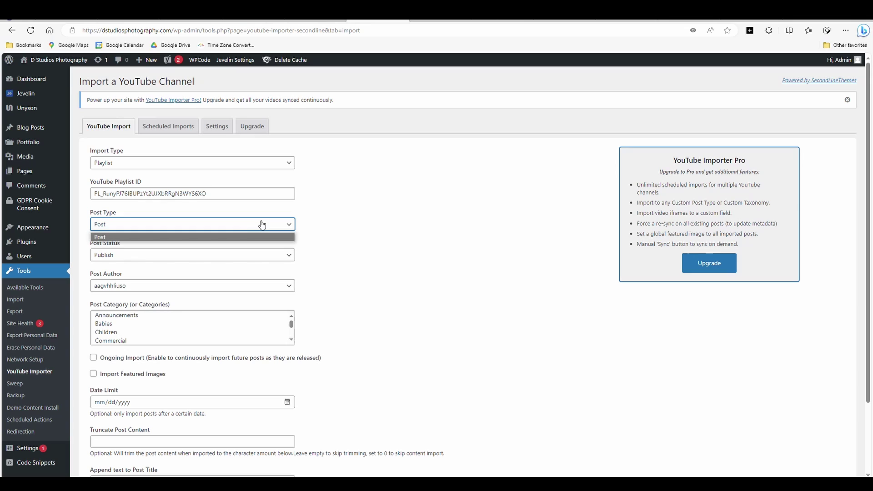
click(358, 205)
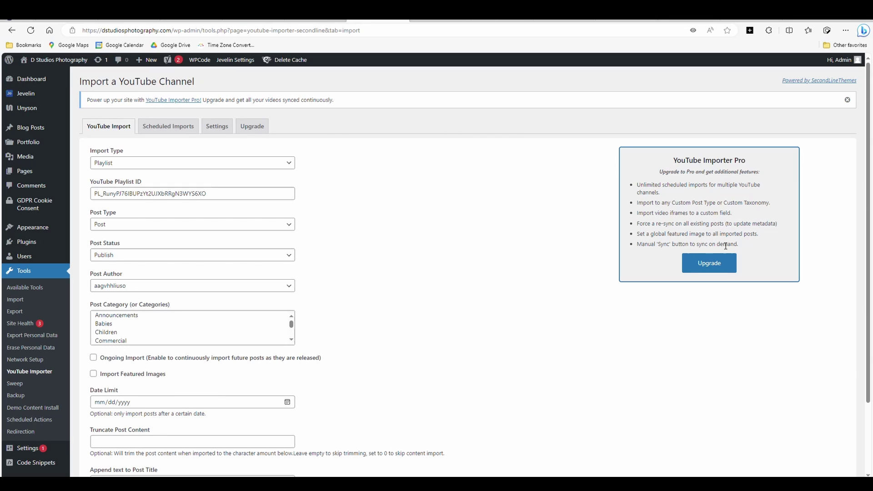
Keep imported posts set to Publish and make Admin their author
click(291, 254)
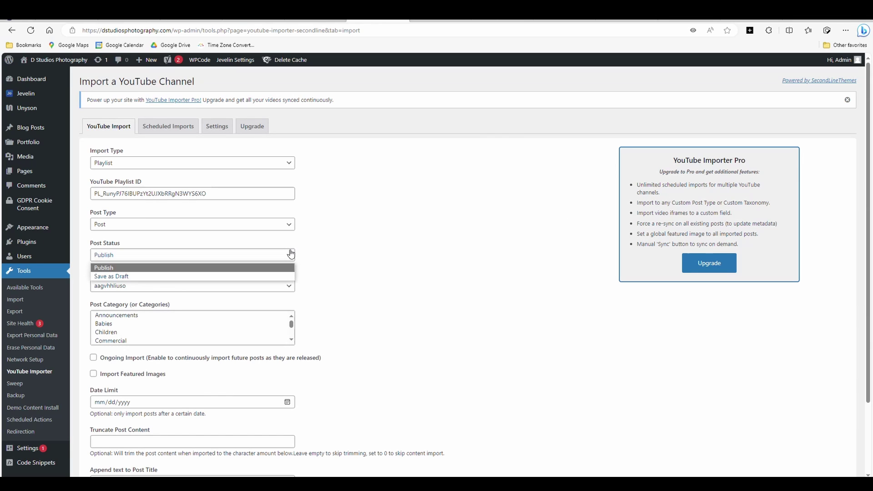
click(341, 232)
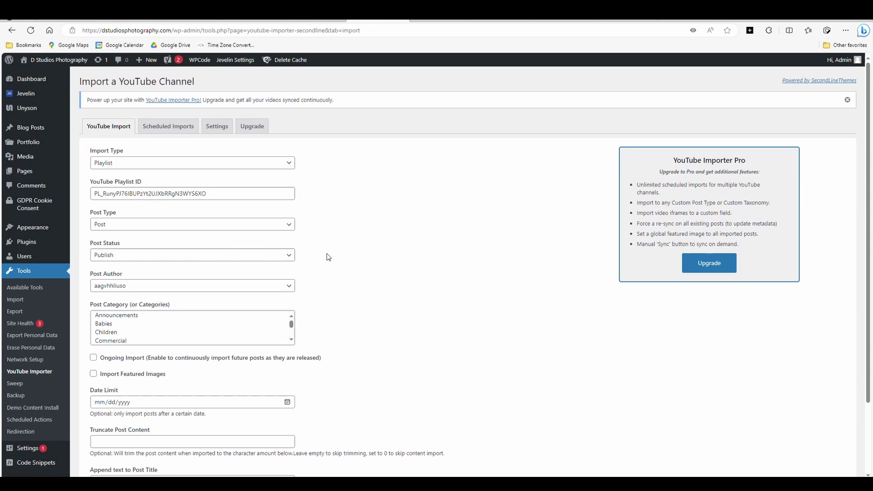
scroll(334, 247, down, 2)
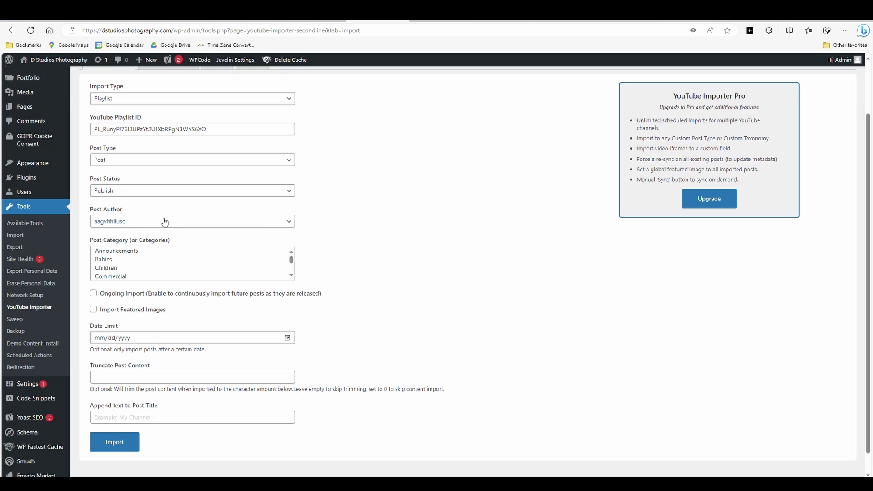
click(187, 221)
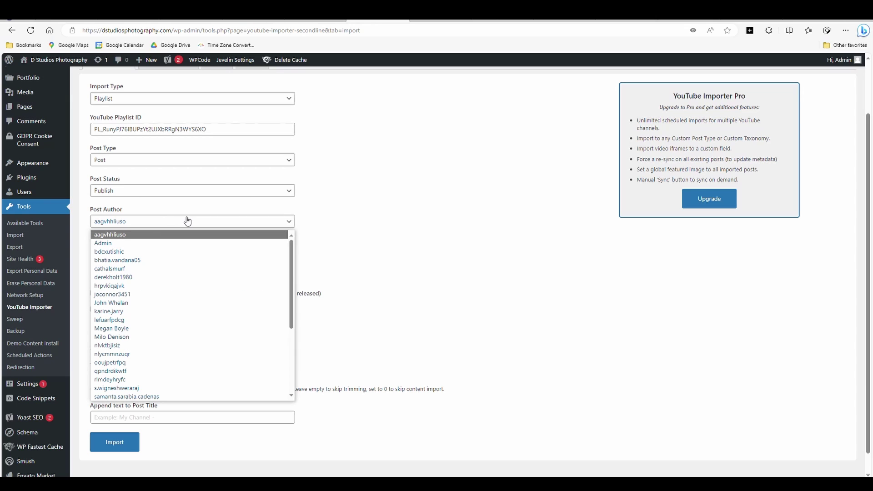
click(154, 244)
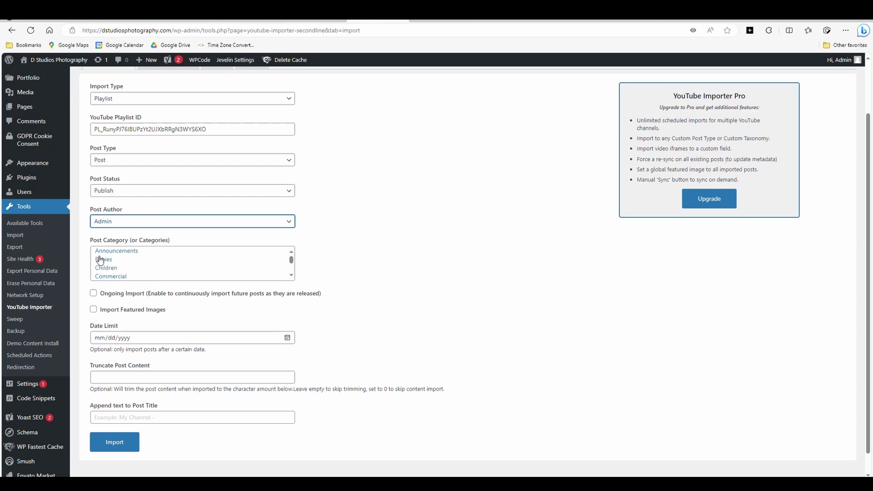
File posts under Tutorials and turn on Ongoing Import and Import Featured Images
scroll(241, 266, down, 5)
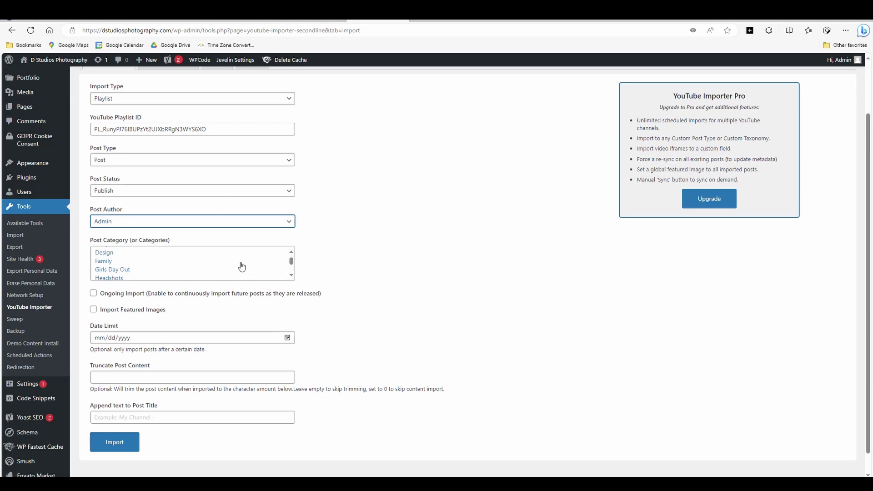
scroll(242, 267, down, 4)
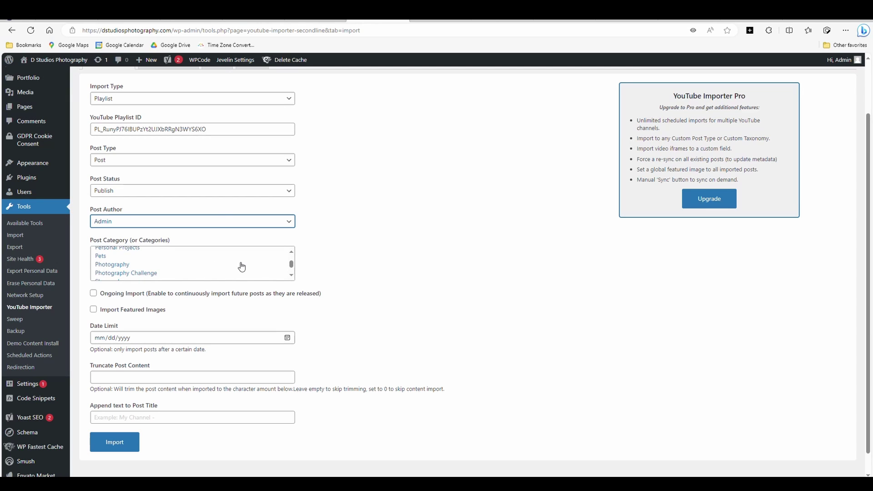
scroll(241, 267, down, 2)
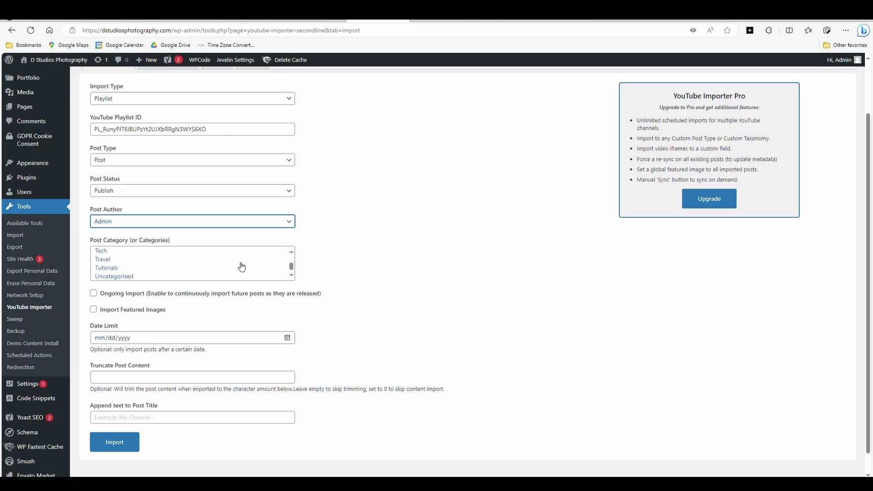
click(108, 269)
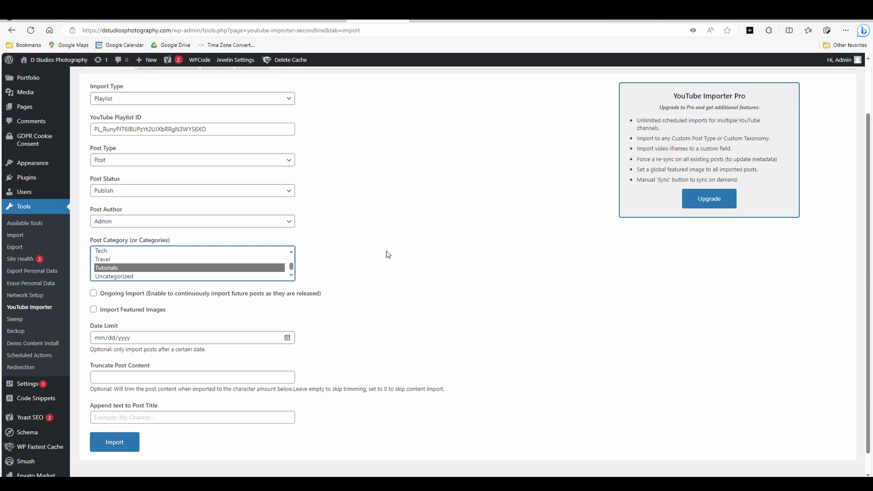
scroll(397, 258, down, 1)
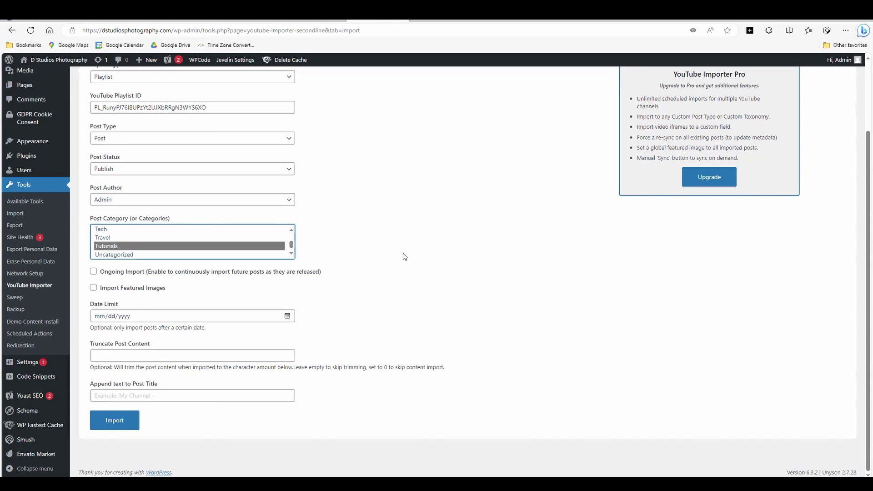
click(403, 255)
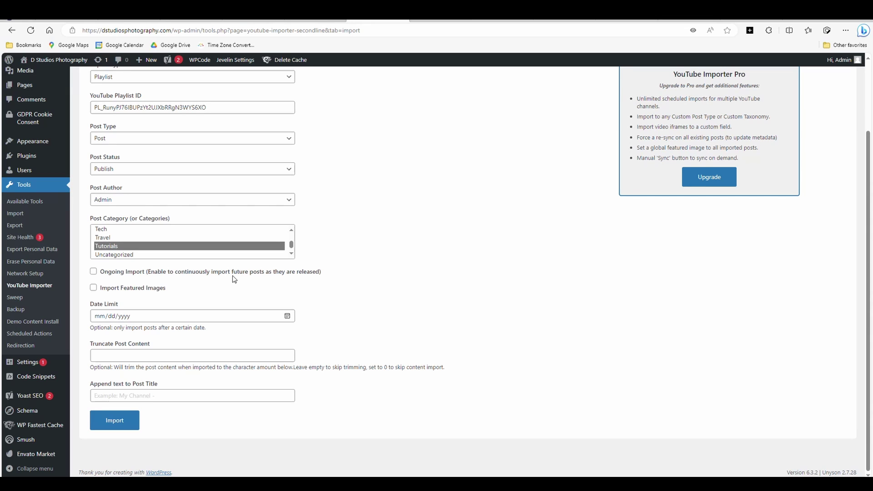
click(95, 273)
click(93, 288)
Scroll through the Adobe Photoshop playlist's 45 videos on YouTube and return to the top
click(254, 19)
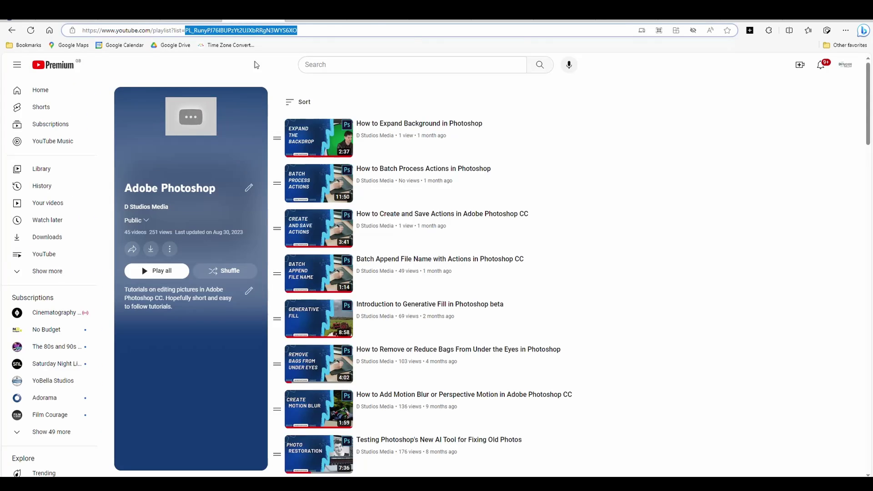
scroll(378, 182, down, 10)
scroll(399, 188, down, 5)
scroll(396, 190, up, 20)
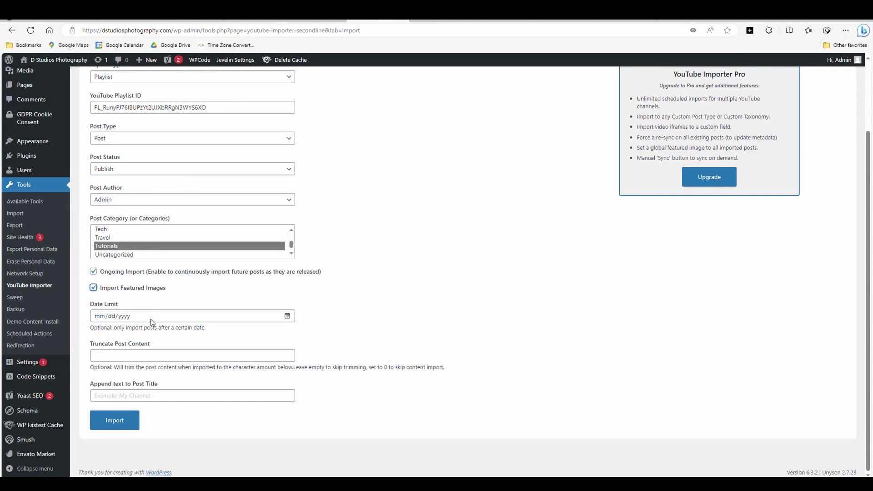
Set the date limit to 08/01/2023 and run the import, getting 2 of 42 posts
click(152, 319)
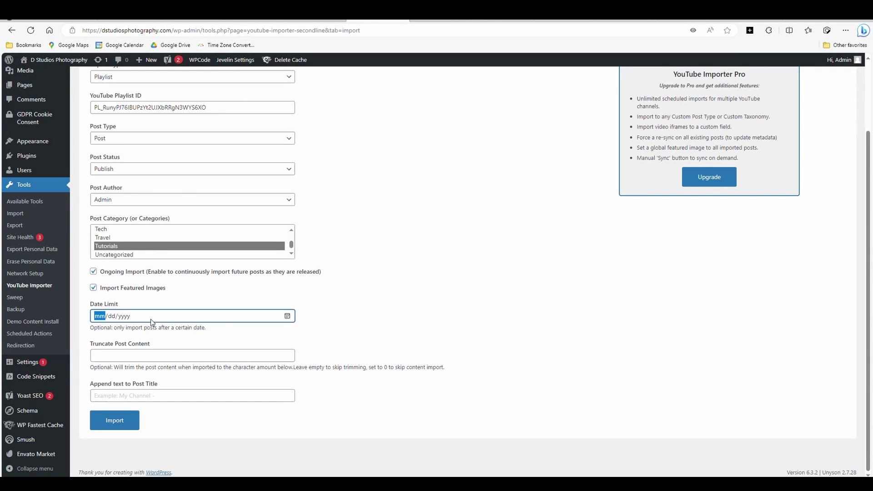
click(286, 316)
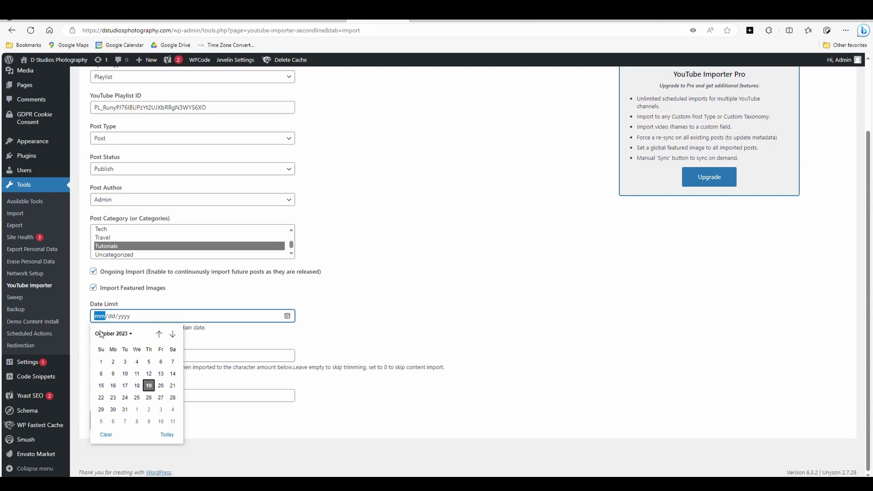
click(158, 334)
click(158, 334)
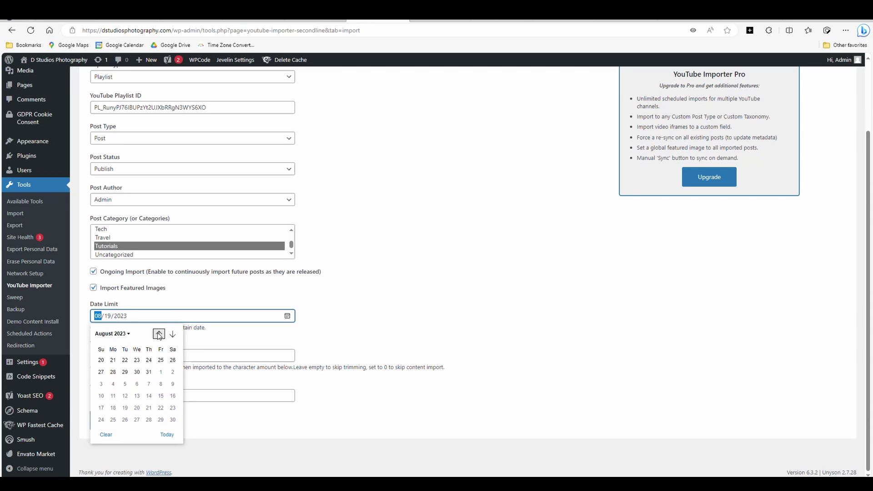
click(125, 363)
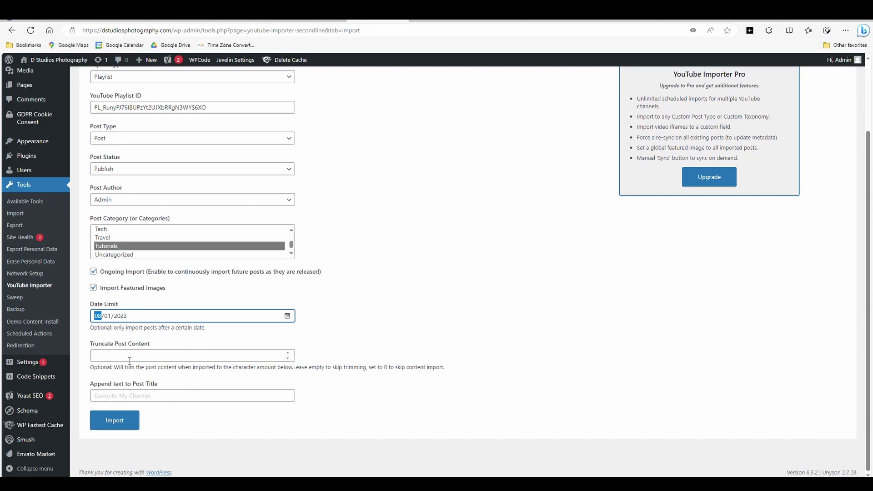
click(363, 312)
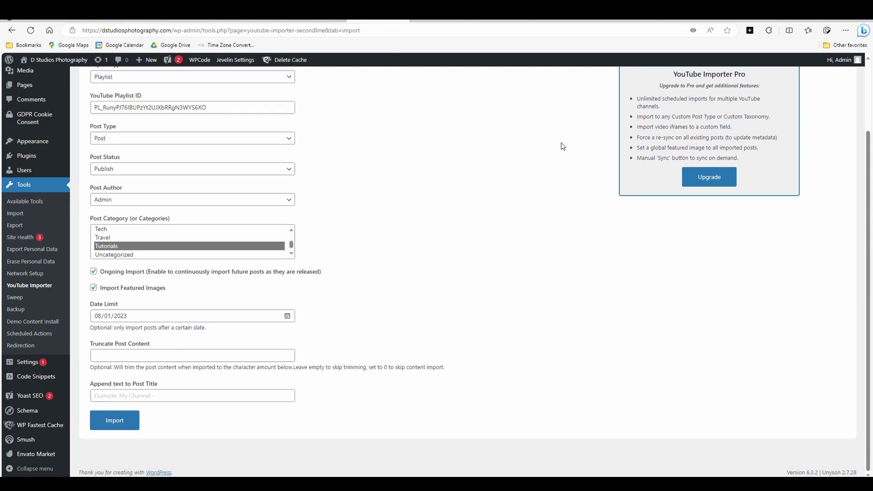
click(115, 424)
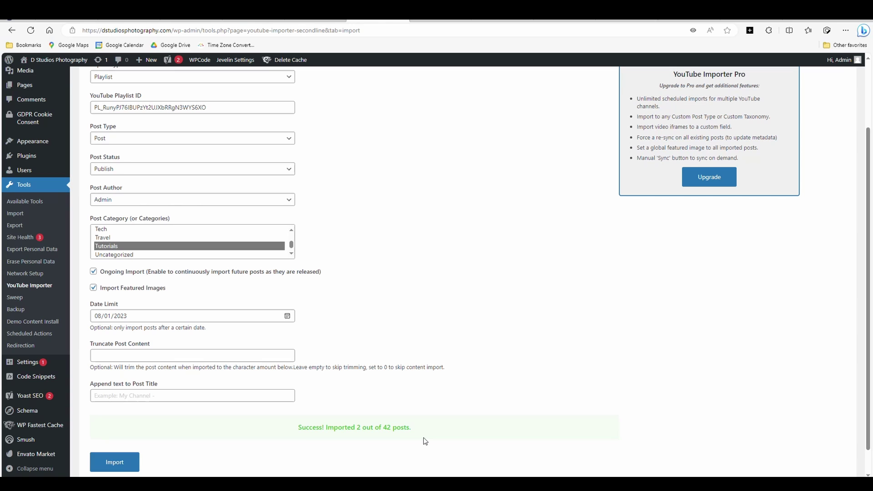
scroll(438, 367, up, 3)
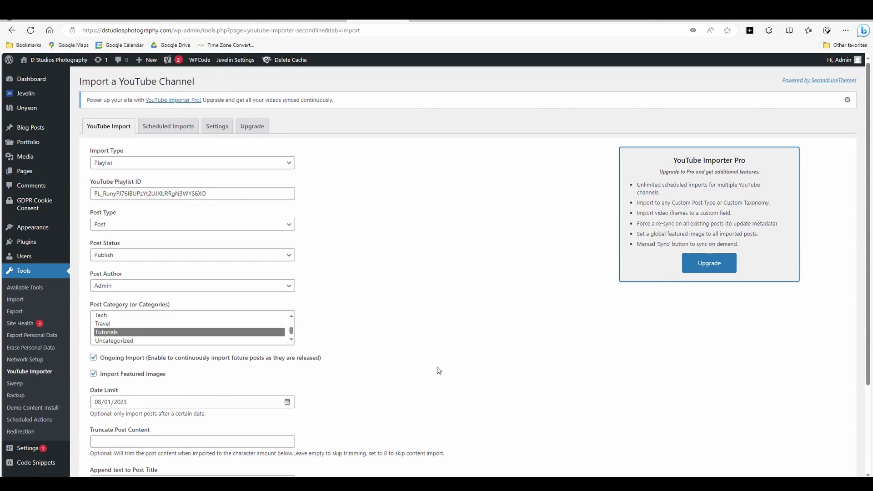
Reload the blog and open the 'Batch Append File Name with Actions in Photoshop CC' post
click(728, 21)
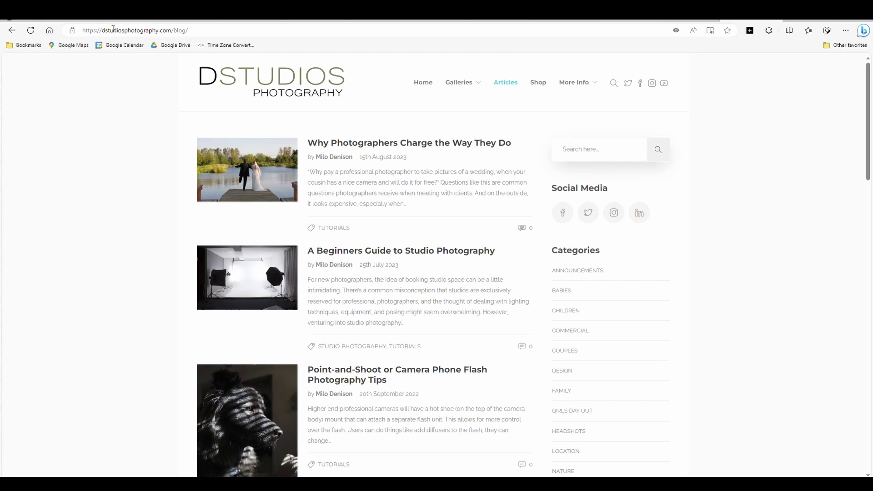
click(32, 31)
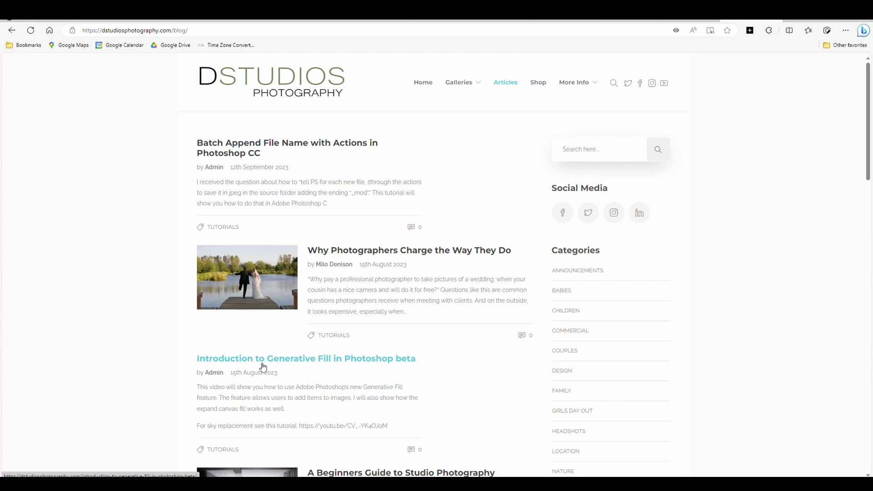
click(222, 151)
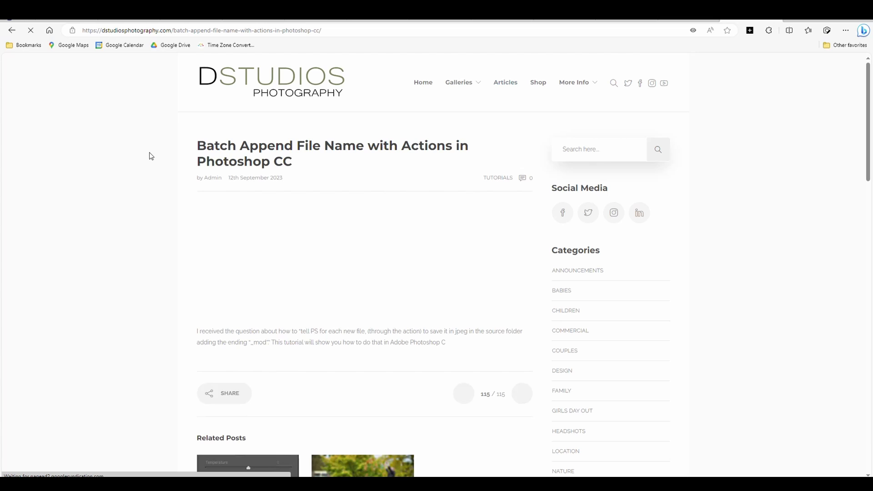
scroll(110, 219, down, 1)
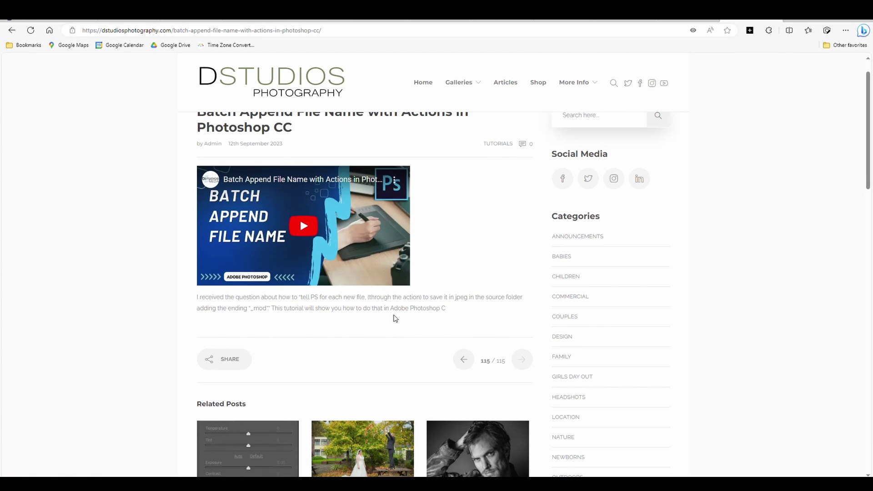
scroll(398, 312, up, 1)
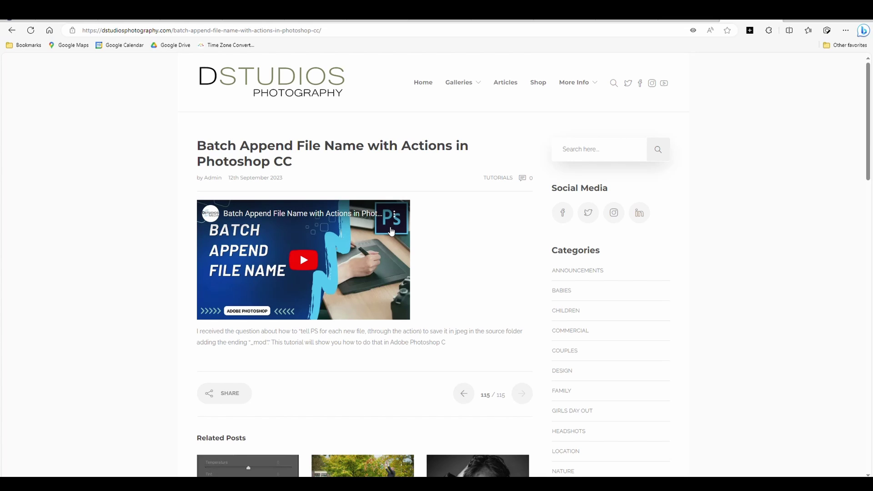
click(554, 21)
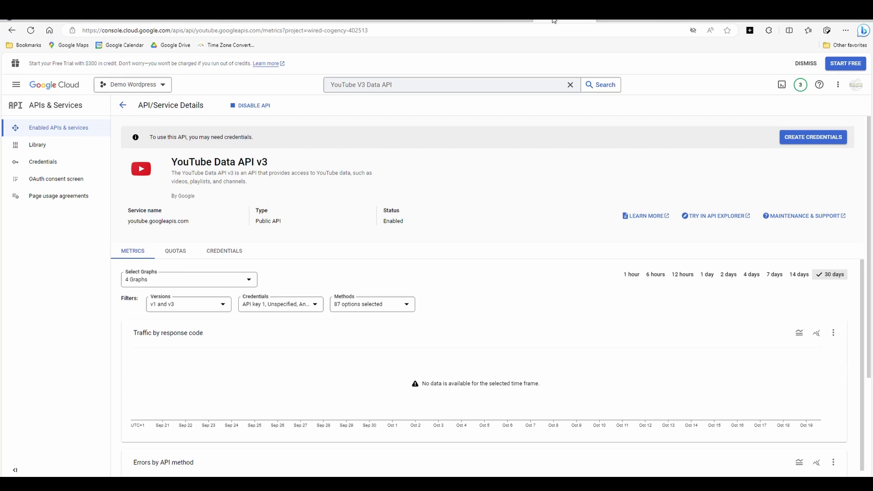